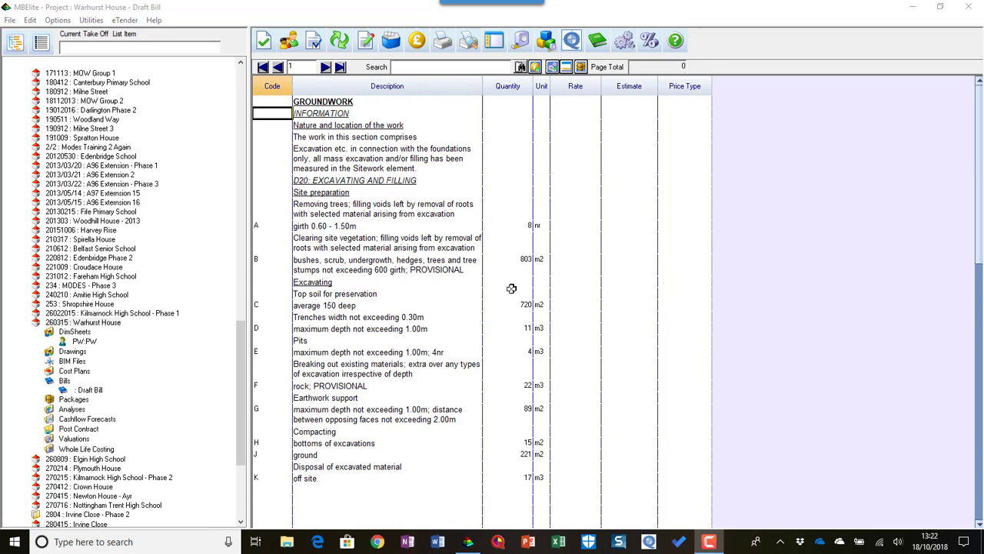
Export the Draft Bill as a blank tender to Excel, saving it as eTender2.xls in the eTendering with Excel folder
{"action": "left_click", "coordinate": [126, 20]}
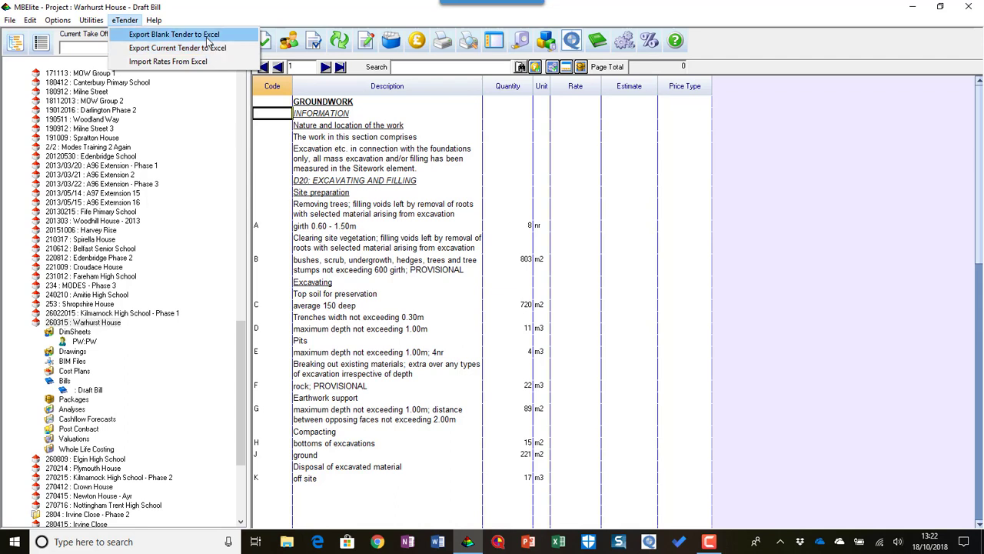
{"action": "left_click", "coordinate": [206, 36]}
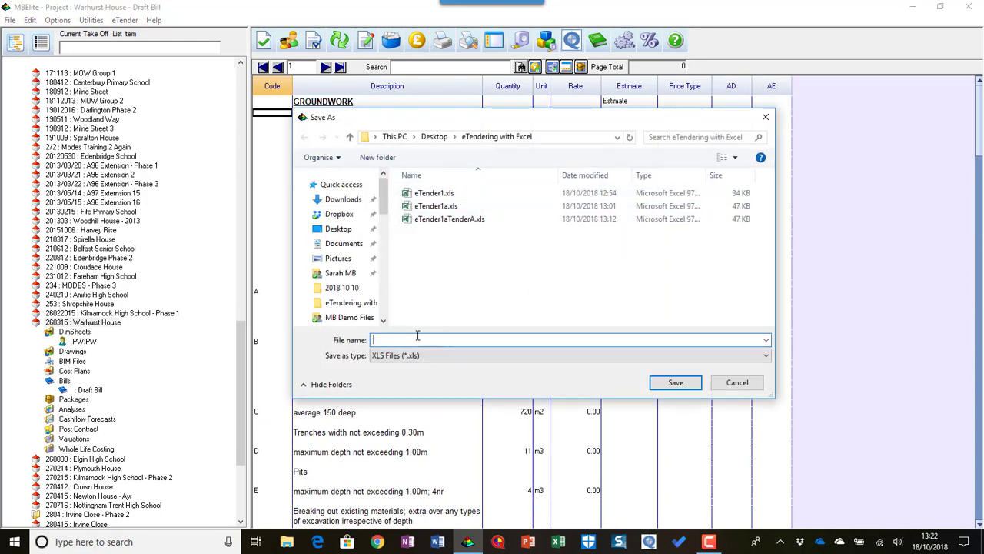
{"action": "left_click", "coordinate": [431, 193]}
{"action": "left_click", "coordinate": [410, 340]}
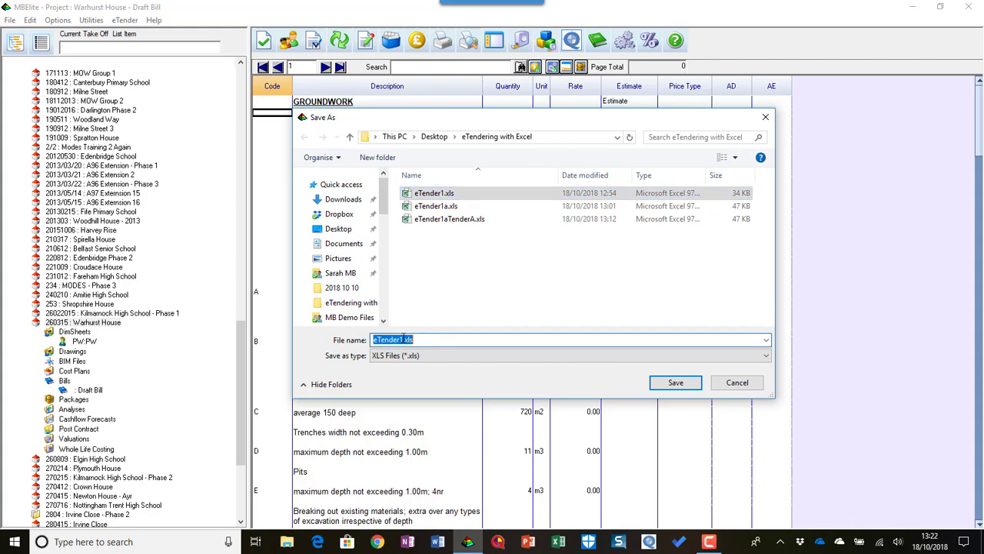
{"action": "left_click", "coordinate": [403, 340]}
{"action": "key", "text": "BackSpace"}
{"action": "type", "text": "2"}
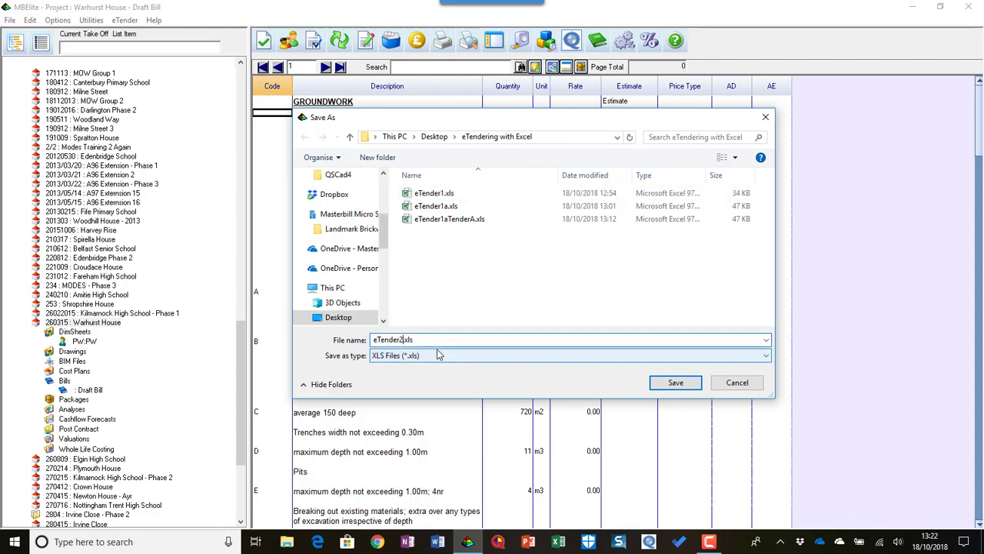
{"action": "left_click", "coordinate": [675, 384]}
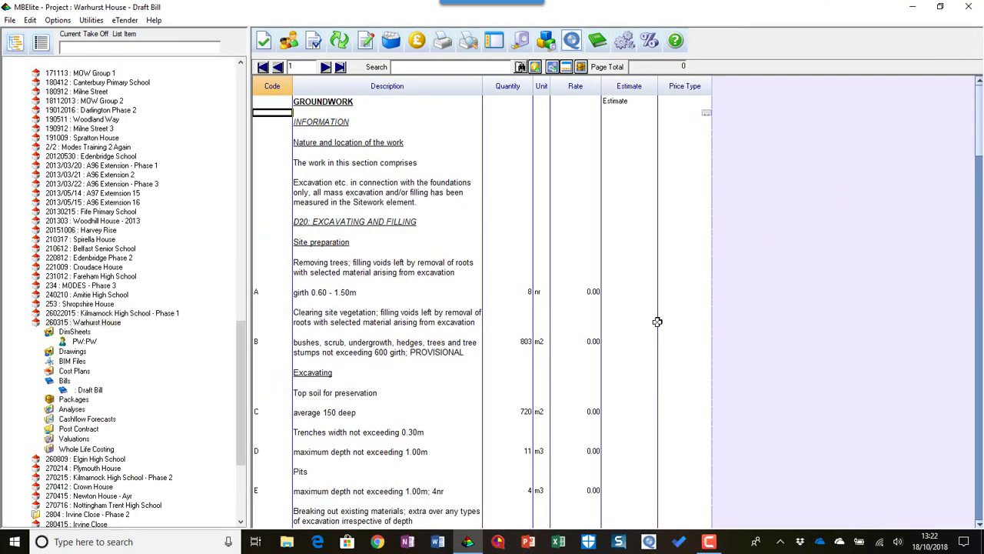
Switch to eTender2.xls in Excel and unprotect its worksheet
{"action": "left_click", "coordinate": [913, 7]}
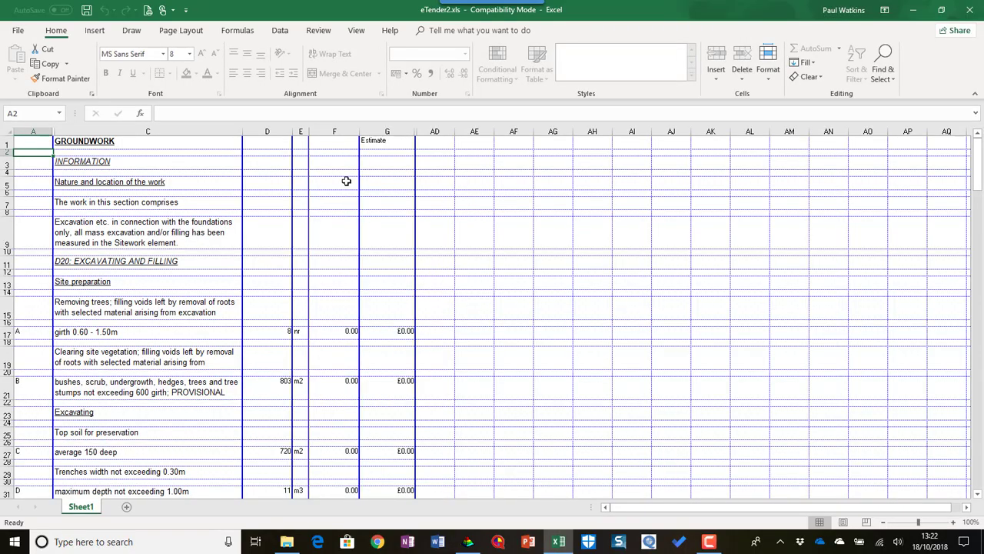
{"action": "left_click", "coordinate": [319, 31]}
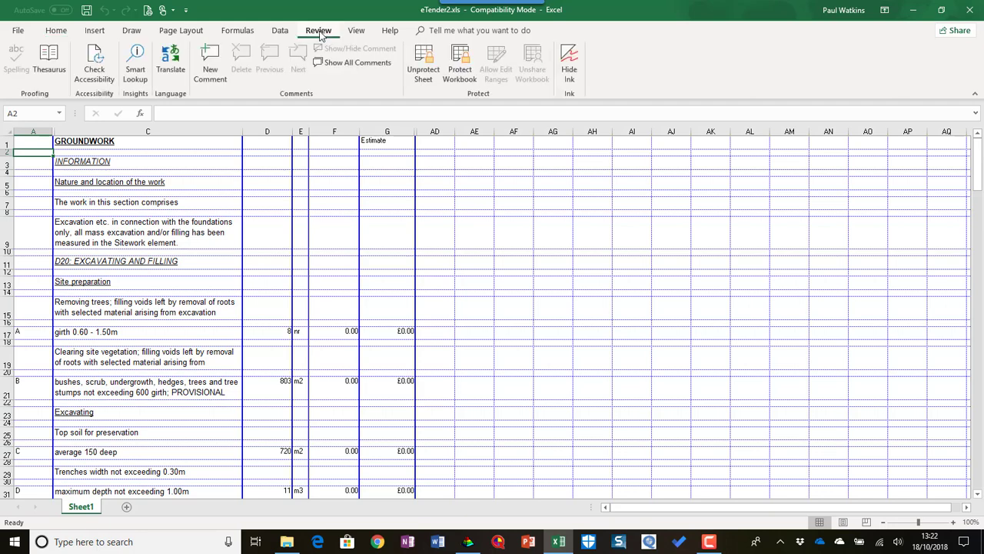
{"action": "left_click", "coordinate": [423, 77]}
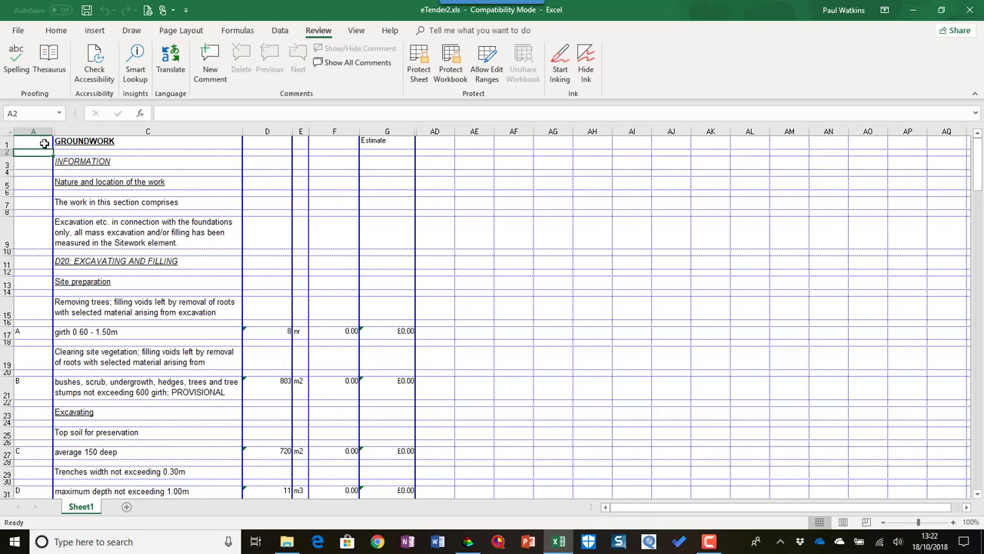
Set every cell on the worksheet to Locked in the cell protection format
{"action": "left_click", "coordinate": [11, 132]}
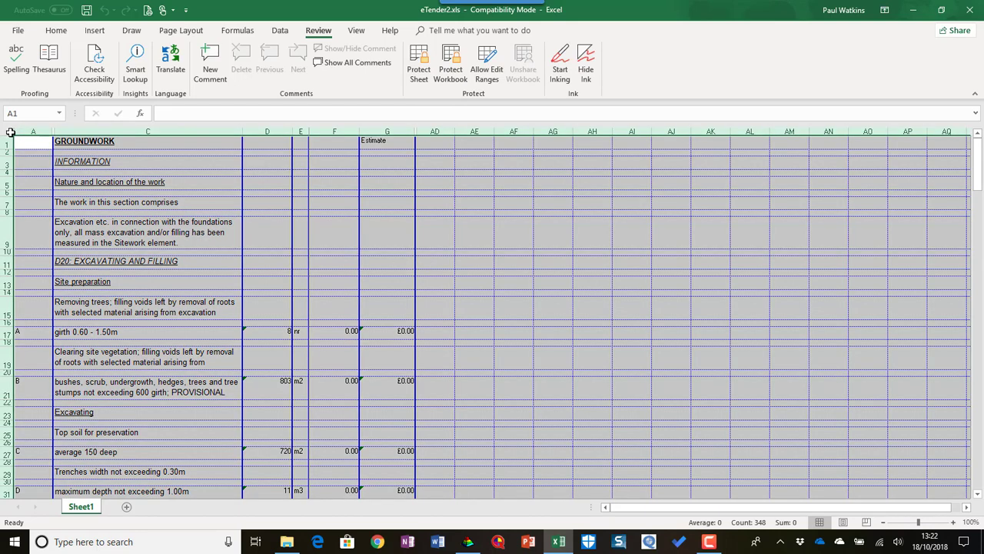
{"action": "right_click", "coordinate": [154, 173]}
{"action": "left_click", "coordinate": [233, 305]}
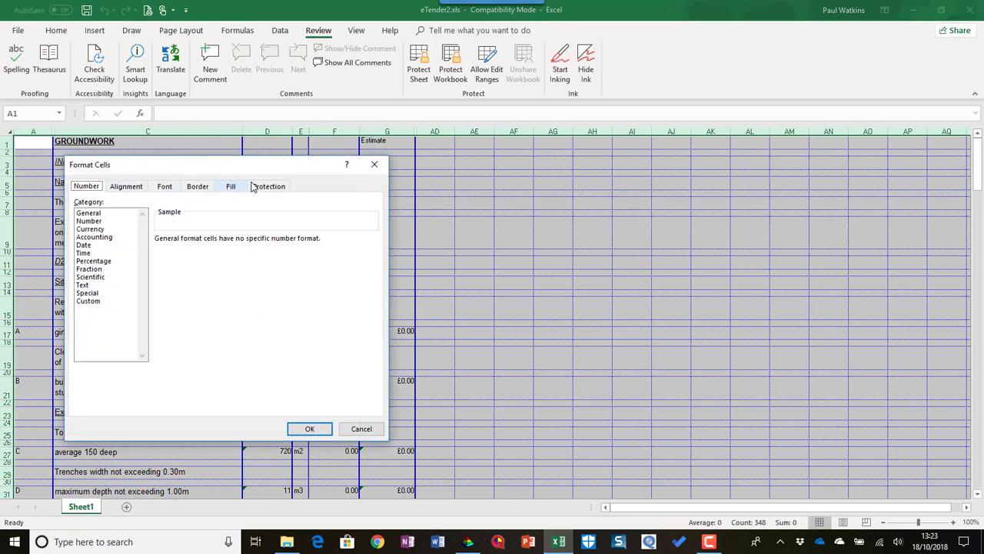
{"action": "left_click", "coordinate": [268, 186]}
{"action": "left_click", "coordinate": [79, 202]}
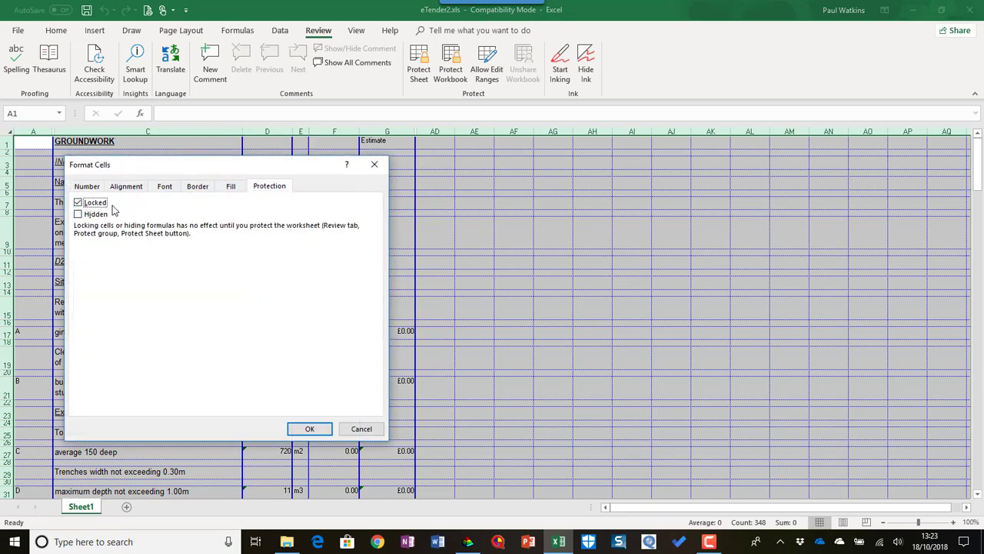
{"action": "left_click", "coordinate": [311, 430]}
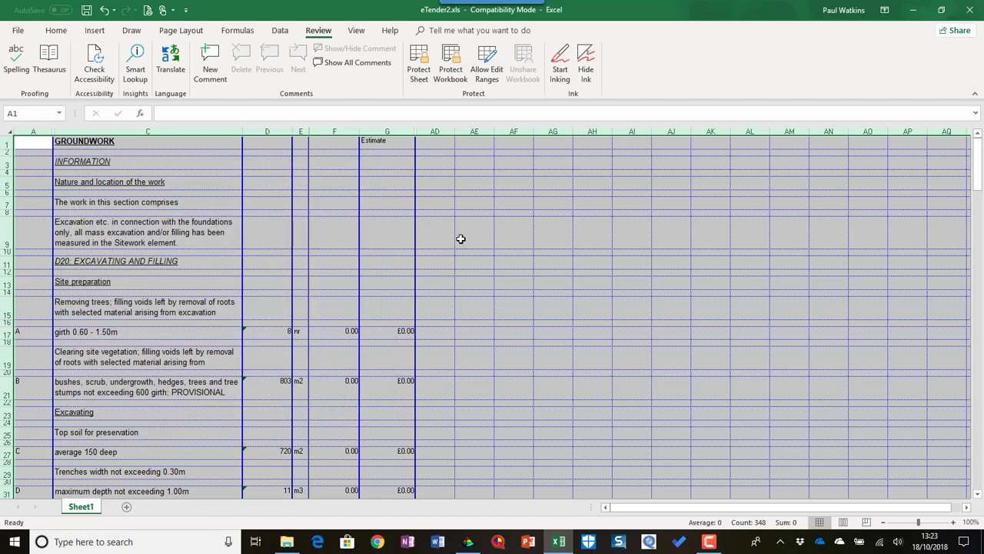
Unlock the rate and estimate columns, F and G, in their cell protection format
{"action": "left_click", "coordinate": [334, 132]}
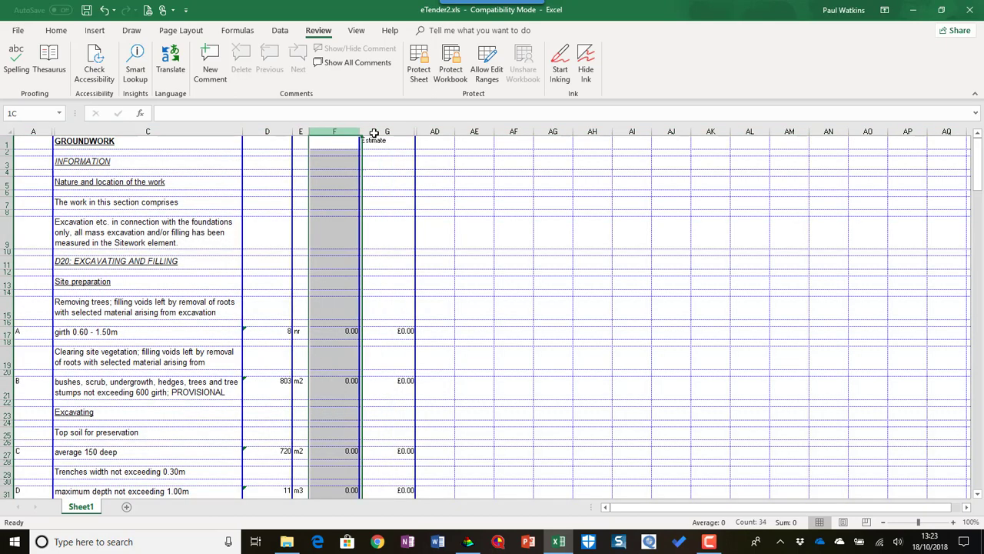
{"action": "left_click_drag", "start_coordinate": [374, 133], "coordinate": [377, 134]}
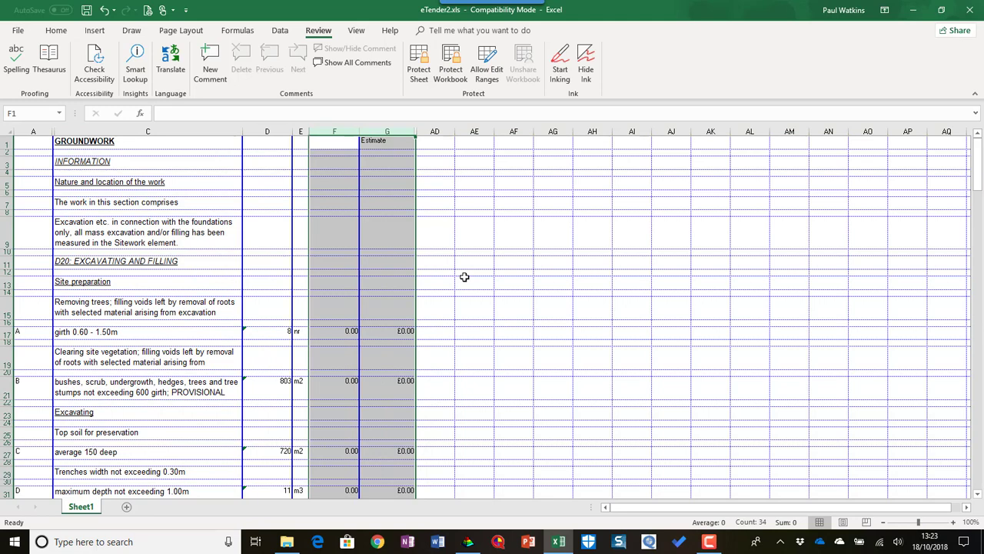
{"action": "right_click", "coordinate": [397, 132]}
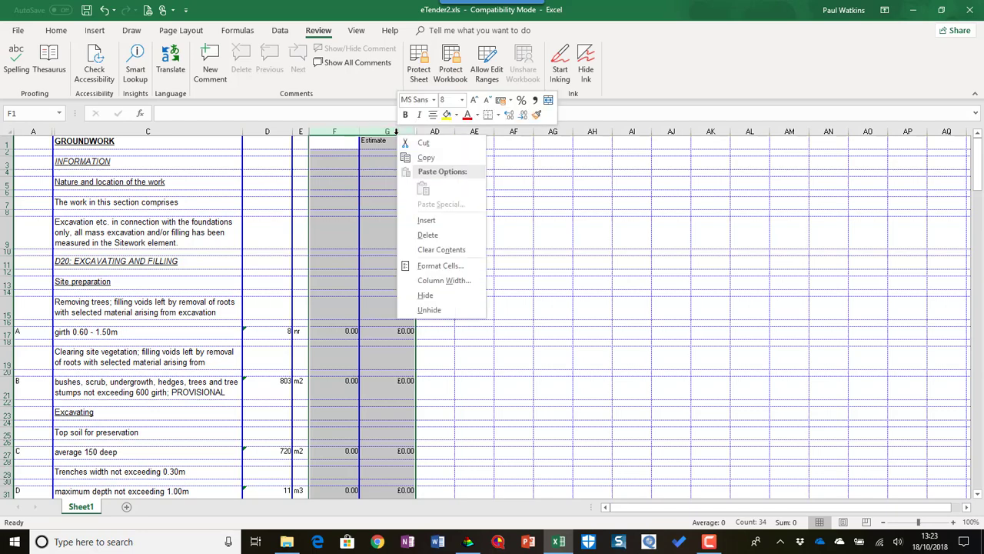
{"action": "left_click", "coordinate": [430, 261]}
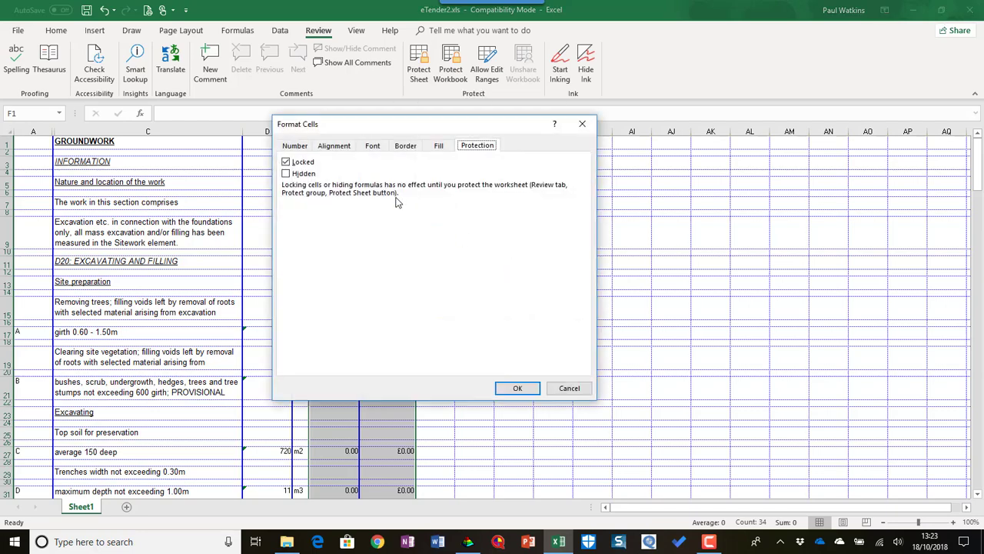
{"action": "left_click", "coordinate": [286, 162]}
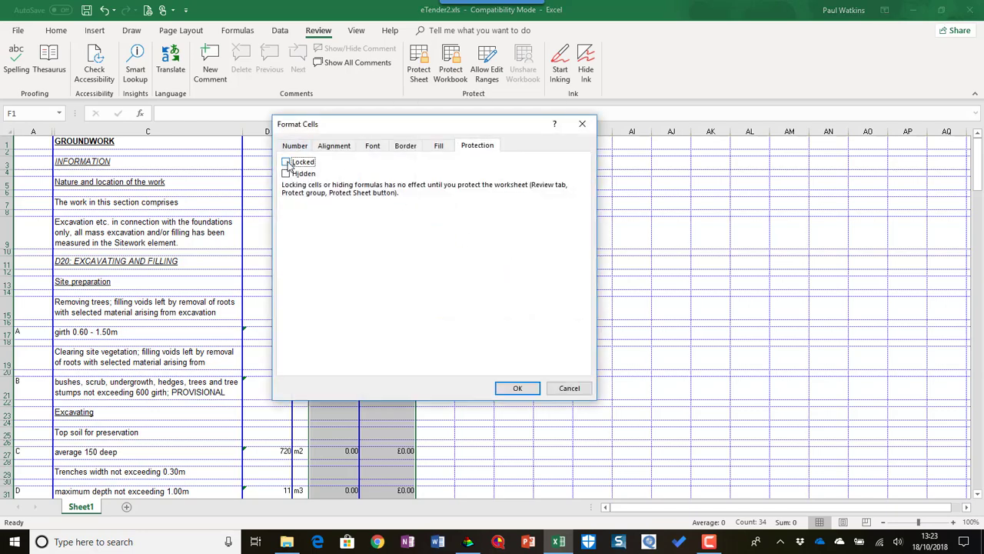
{"action": "left_click", "coordinate": [517, 387]}
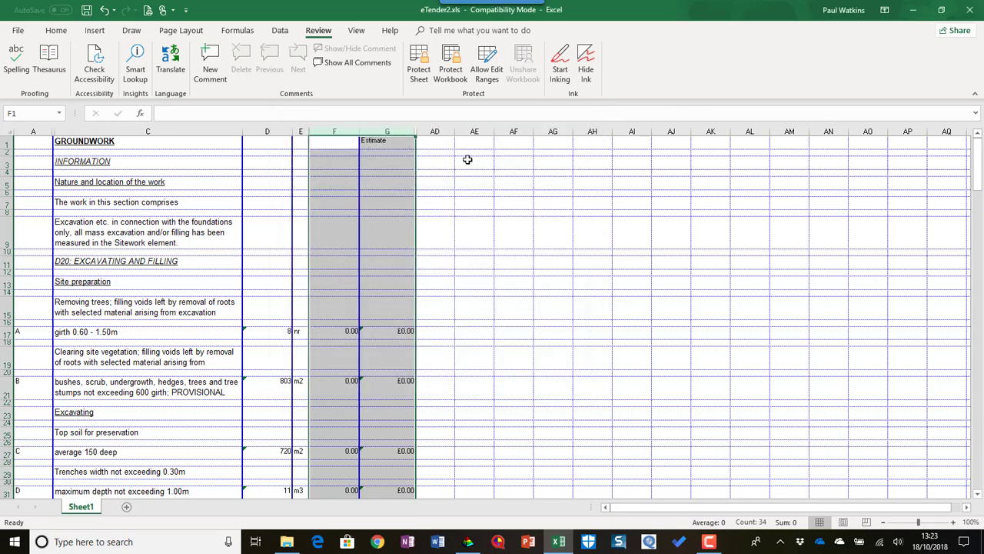
Protect the worksheet and contents of locked cells, entering and confirming the unprotect password
{"action": "left_click", "coordinate": [419, 71]}
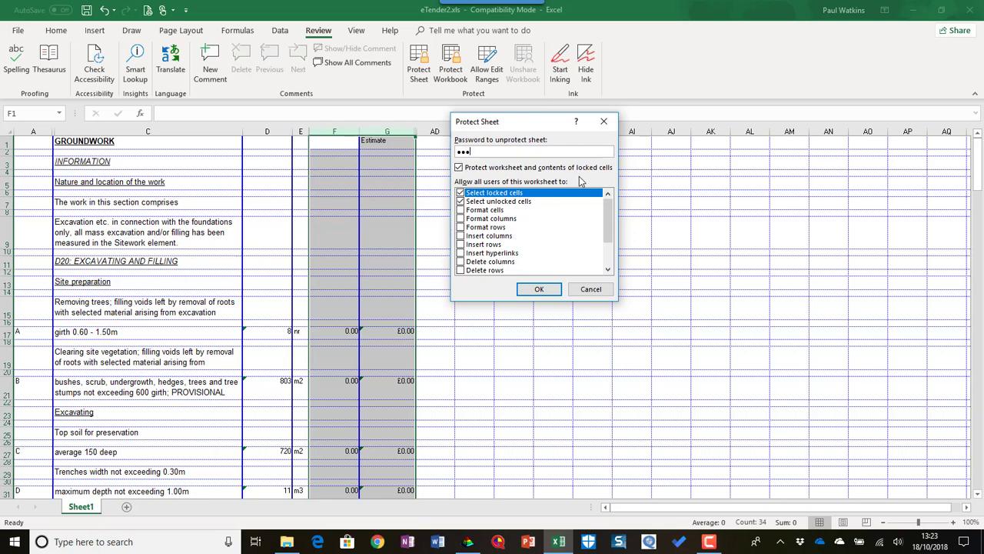
{"action": "left_click", "coordinate": [542, 289]}
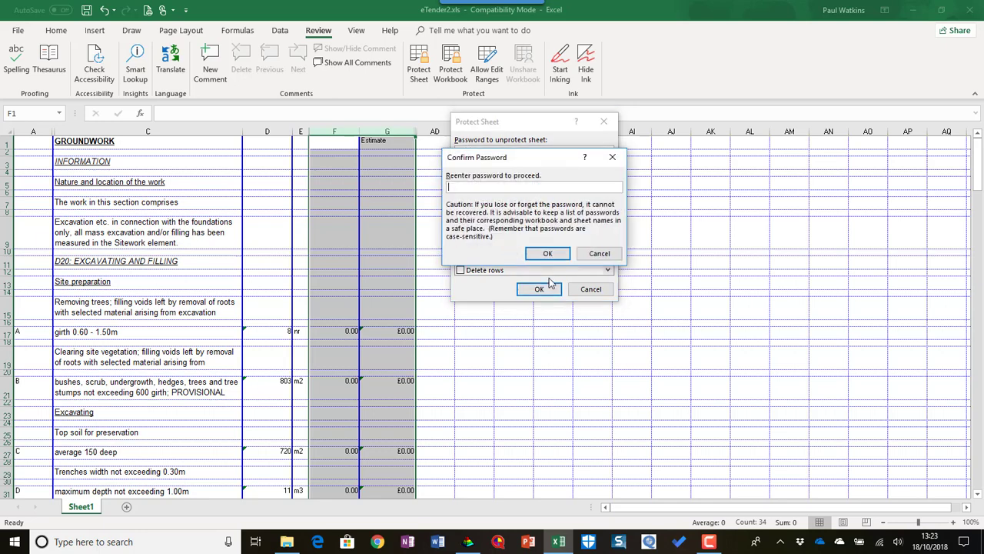
{"action": "type", "text": "•••"}
{"action": "key", "text": "Return"}
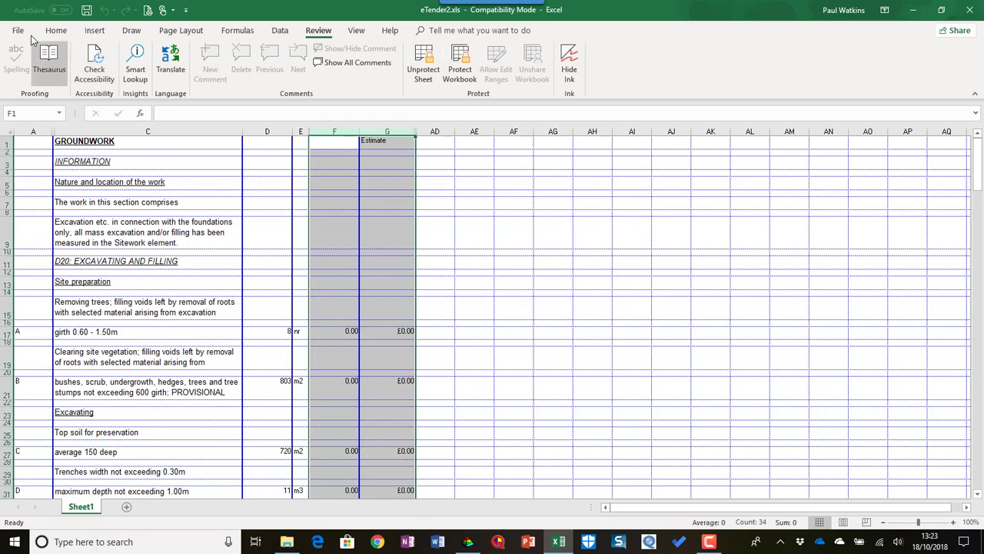
Save the protected workbook as eTender2a.xls in the eTendering with Excel folder and close it
{"action": "left_click", "coordinate": [18, 31]}
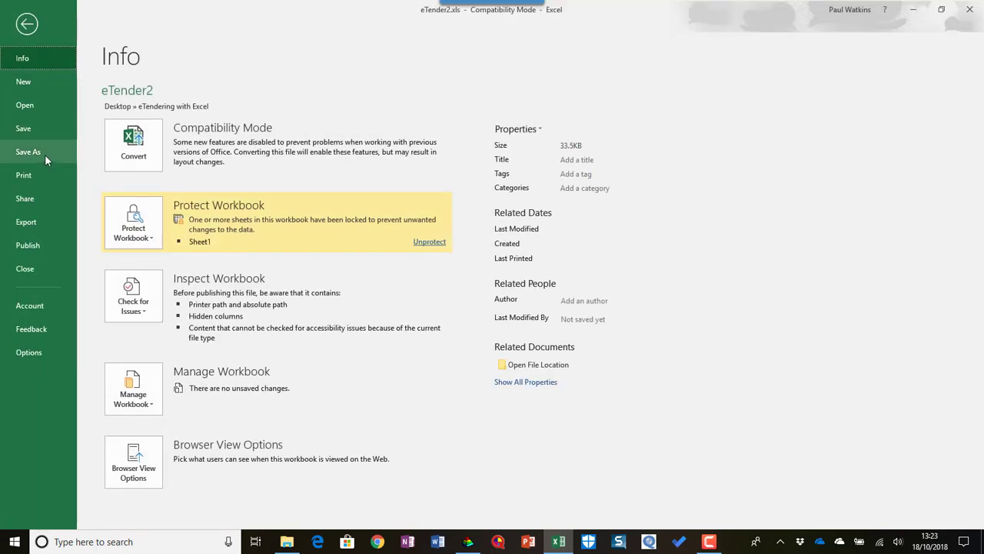
{"action": "left_click", "coordinate": [45, 154]}
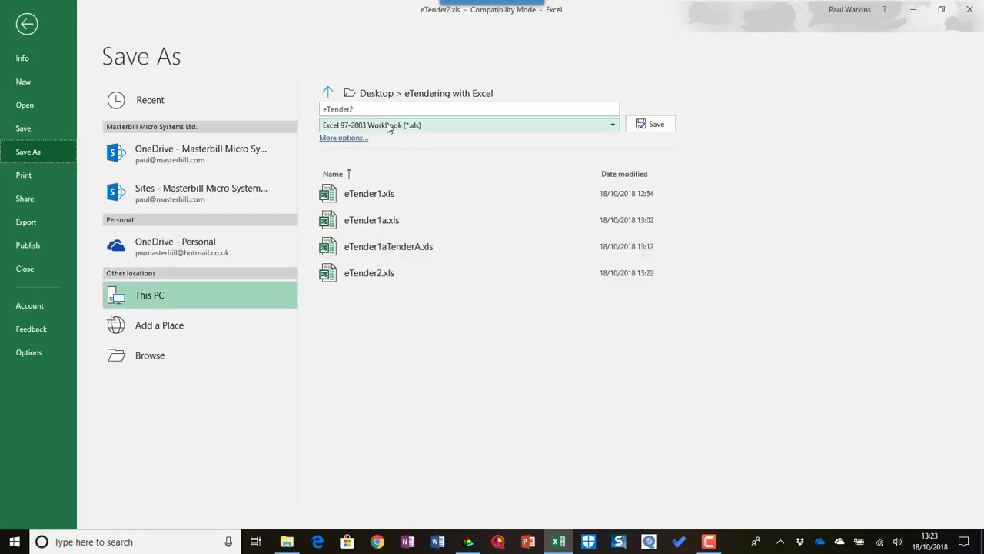
{"action": "left_click", "coordinate": [389, 110]}
{"action": "left_click", "coordinate": [389, 110]}
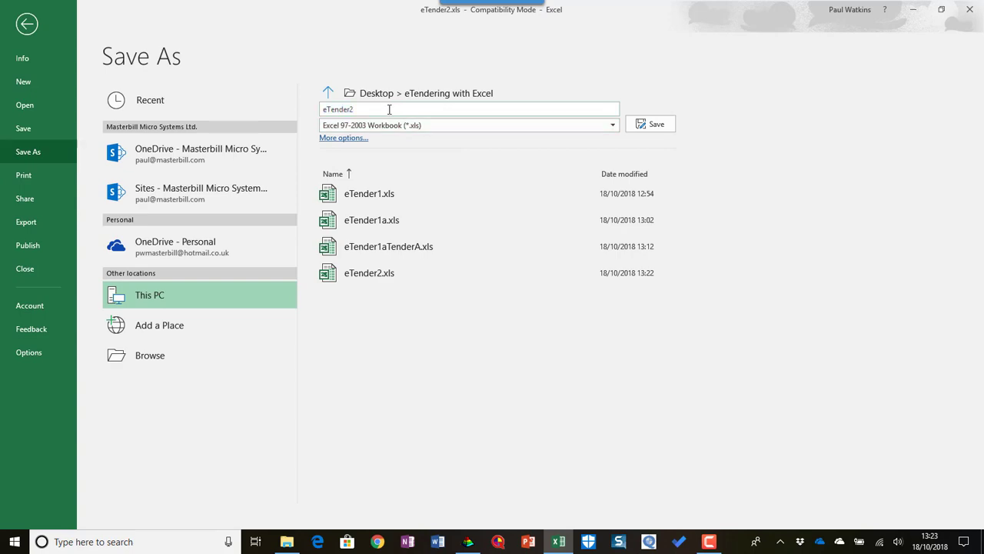
{"action": "left_click", "coordinate": [651, 124]}
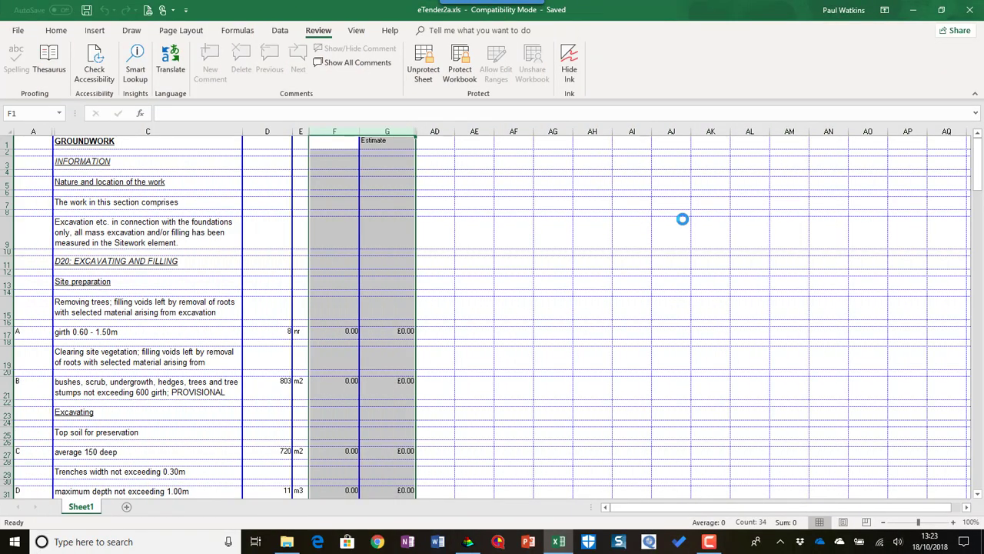
{"action": "left_click", "coordinate": [970, 9]}
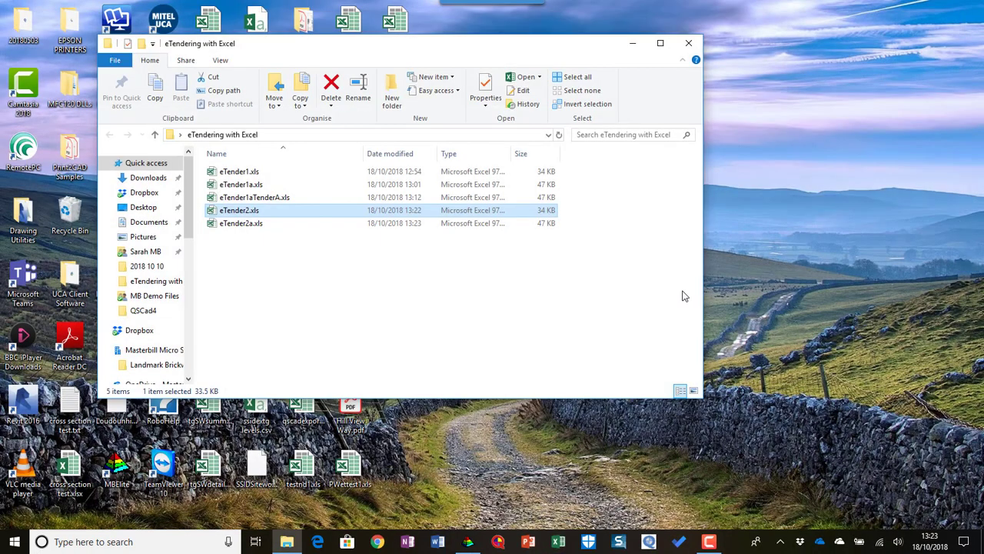
Open eTender2a.xls from the folder and enter a rate of 500 for item A, girth 0.60 - 1.50m, in F17
{"action": "double_click", "coordinate": [271, 224]}
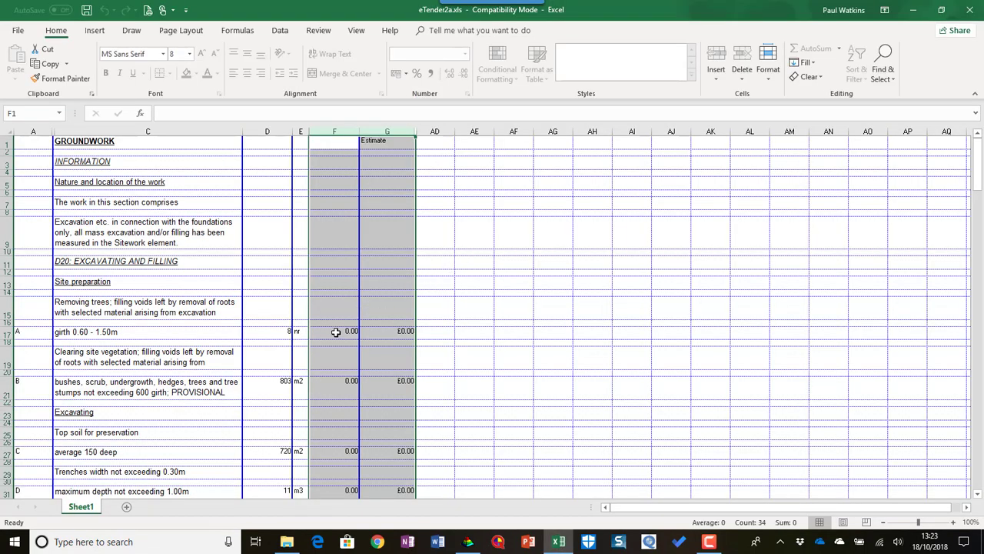
{"action": "left_click", "coordinate": [336, 331]}
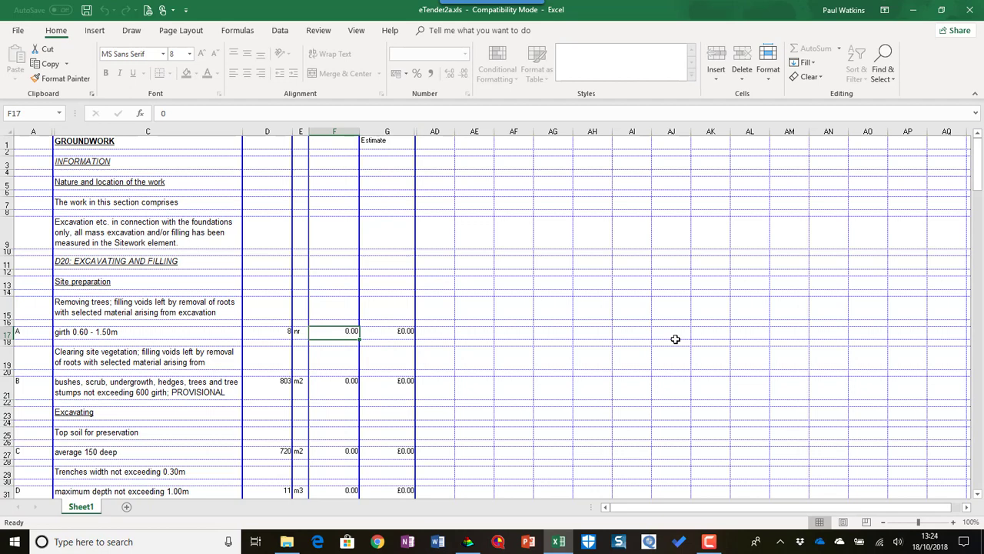
{"action": "type", "text": "5"}
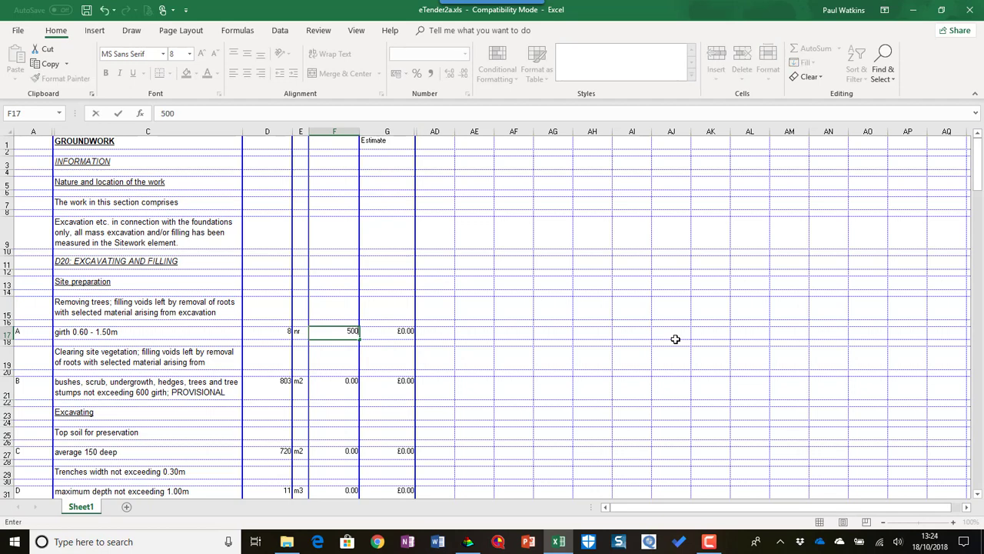
{"action": "key", "text": "Return"}
Enter a rate of 3.5 for item B in F21 and 5 for item C in F27
{"action": "key", "text": "Down"}
{"action": "key", "text": "Down"}
{"action": "key", "text": "Down"}
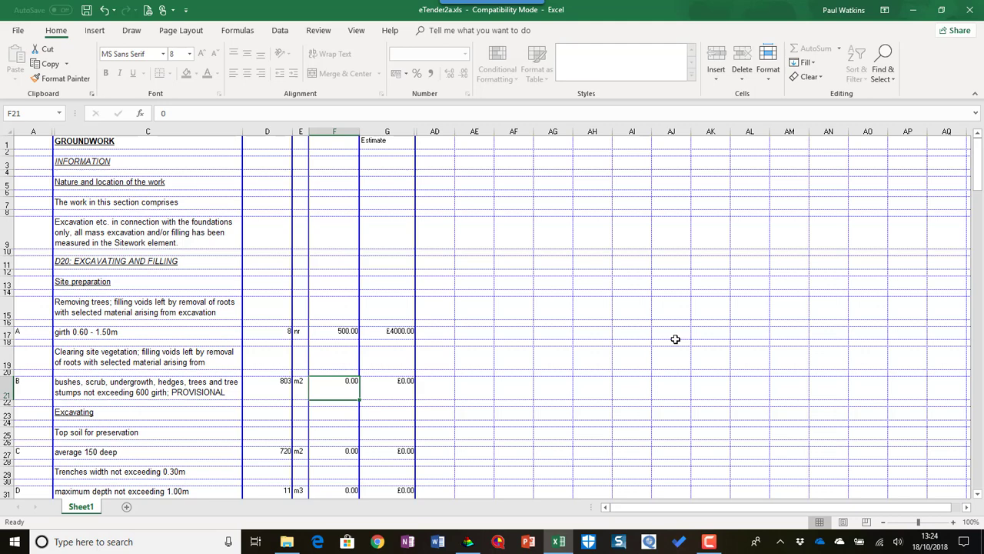
{"action": "type", "text": "3.5"}
{"action": "key", "text": "Return"}
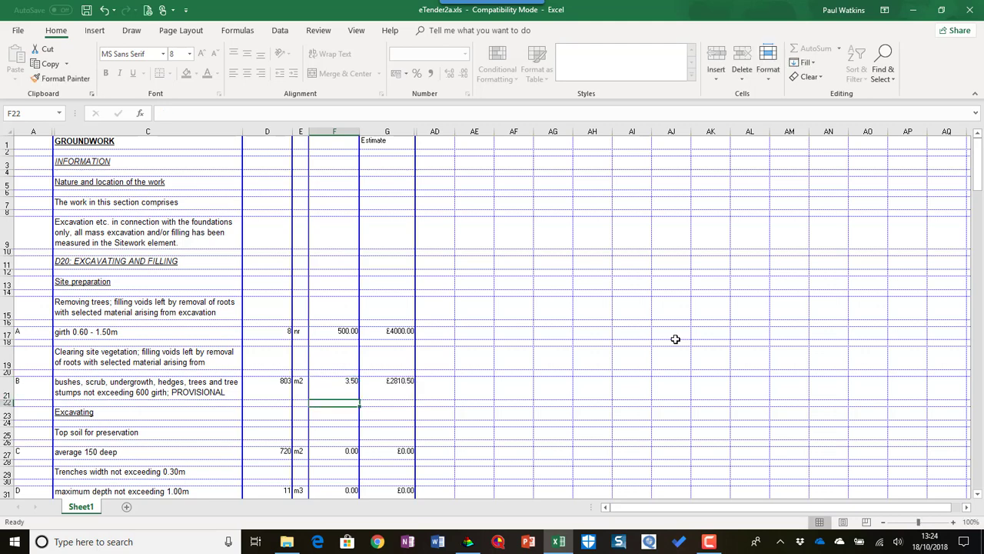
{"action": "key", "text": "Down"}
{"action": "key", "text": "Down"}
{"action": "key", "text": "Down"}
{"action": "key", "text": "Down"}
{"action": "key", "text": "Down"}
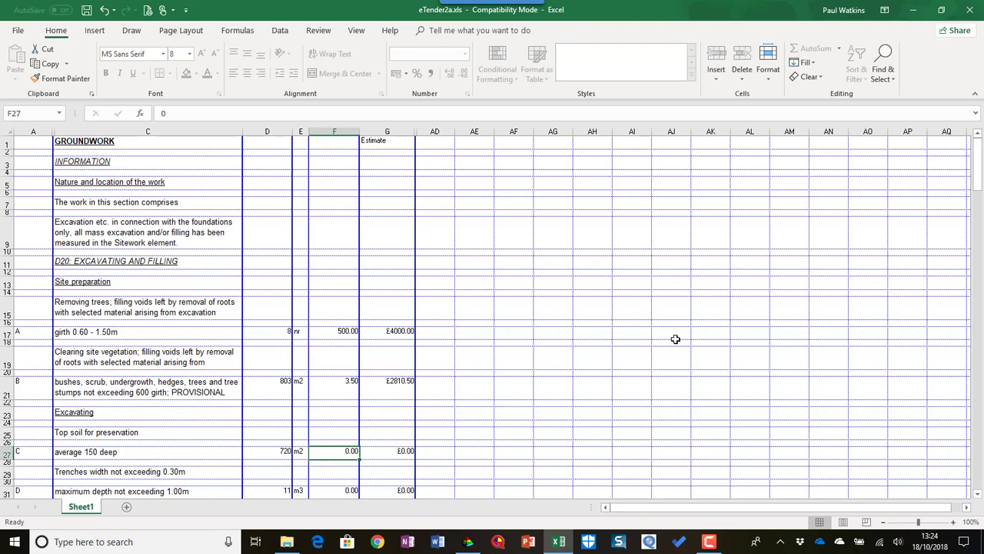
{"action": "type", "text": "5"}
{"action": "key", "text": "Return"}
Enter a rate of 12 for item D in F31 and 14 for item E in F35
{"action": "key", "text": "Down"}
{"action": "key", "text": "Down"}
{"action": "key", "text": "Down"}
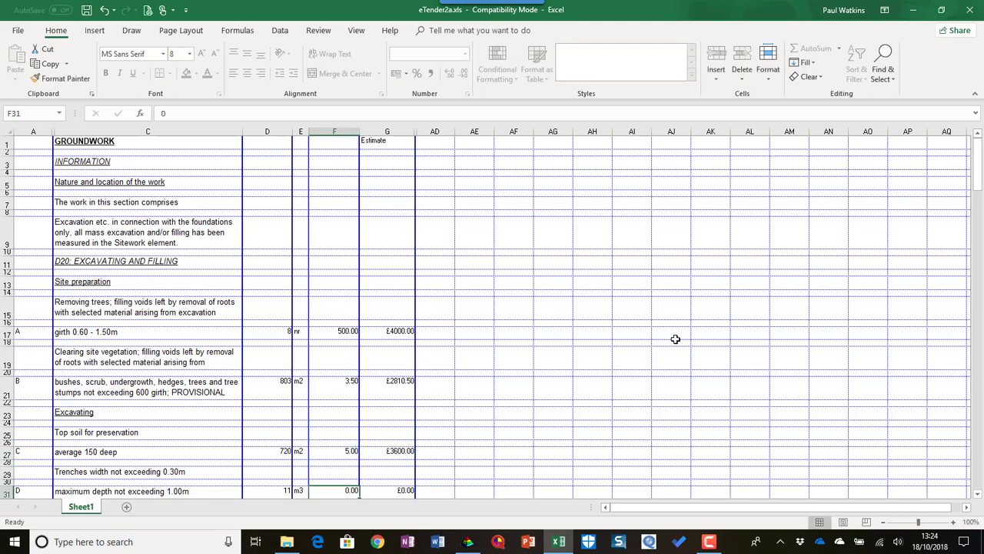
{"action": "type", "text": "12"}
{"action": "key", "text": "Return"}
{"action": "key", "text": "Down"}
{"action": "key", "text": "Down"}
{"action": "key", "text": "Down"}
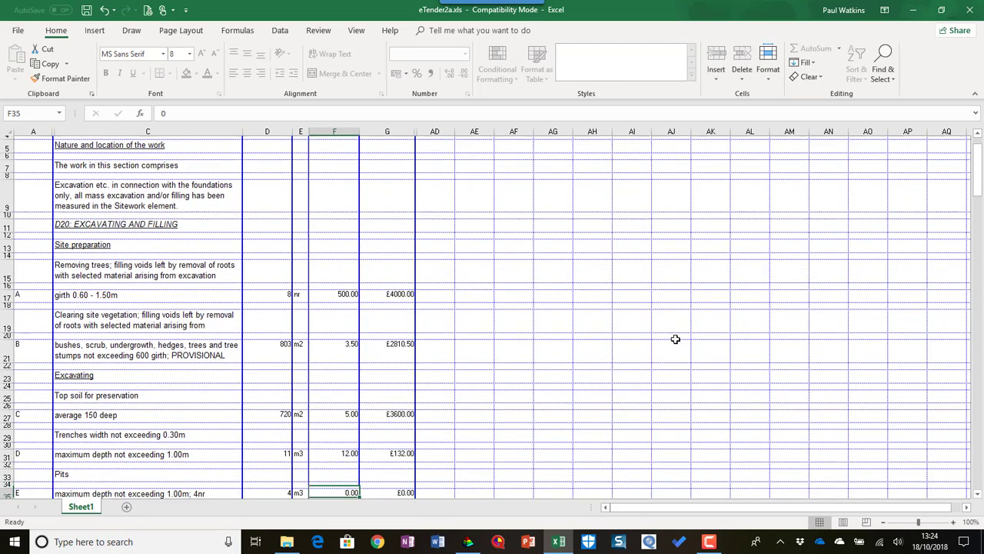
{"action": "type", "text": "14"}
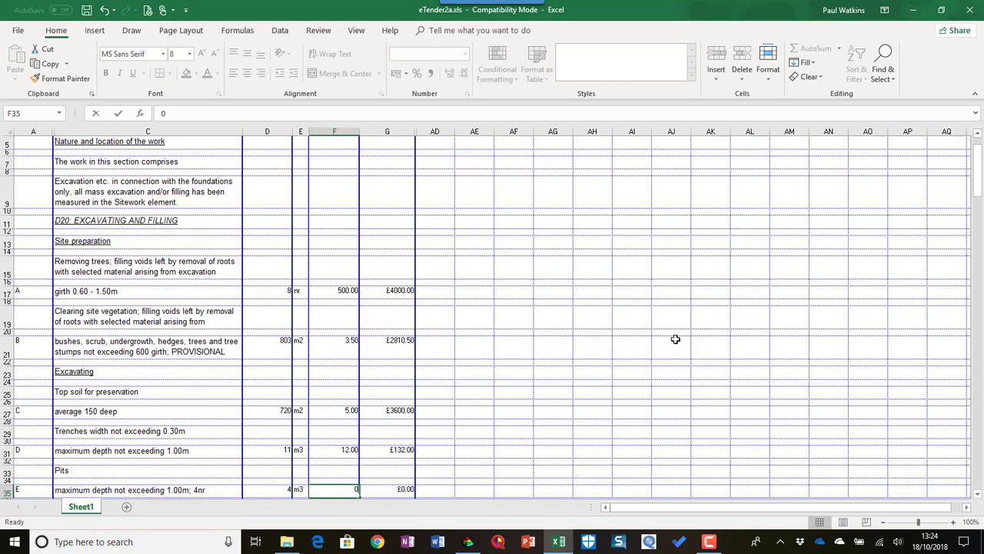
{"action": "key", "text": "Return"}
Enter a rate of 56 for item F, rock, in F39 and replace its estimate in G39 with RO
{"action": "key", "text": "Down"}
{"action": "key", "text": "Down"}
{"action": "key", "text": "Down"}
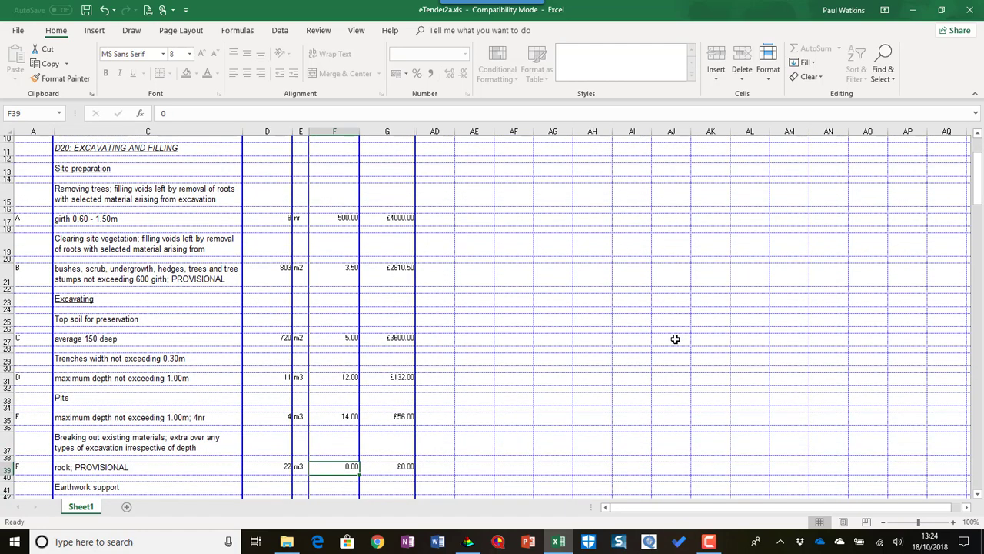
{"action": "type", "text": "56"}
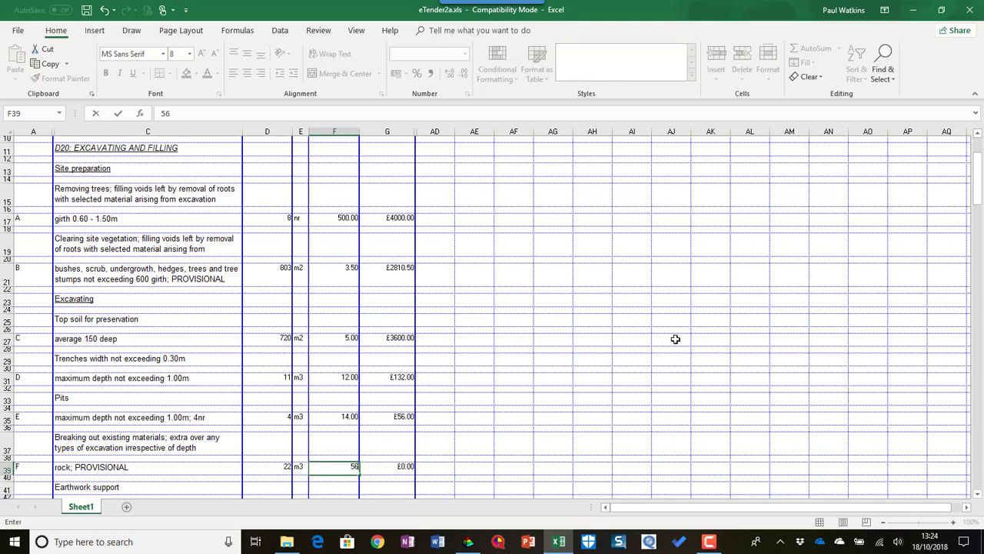
{"action": "key", "text": "Tab"}
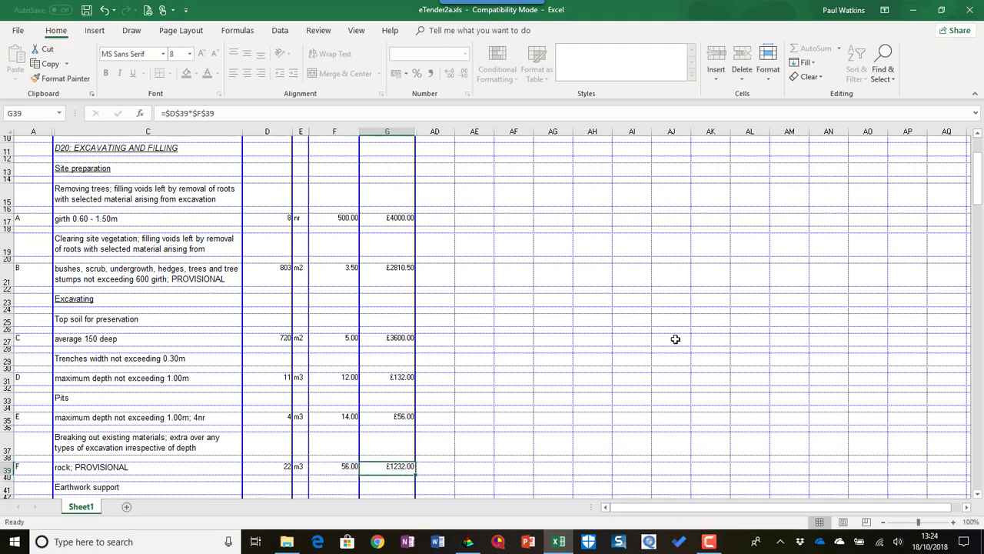
{"action": "type", "text": "R"}
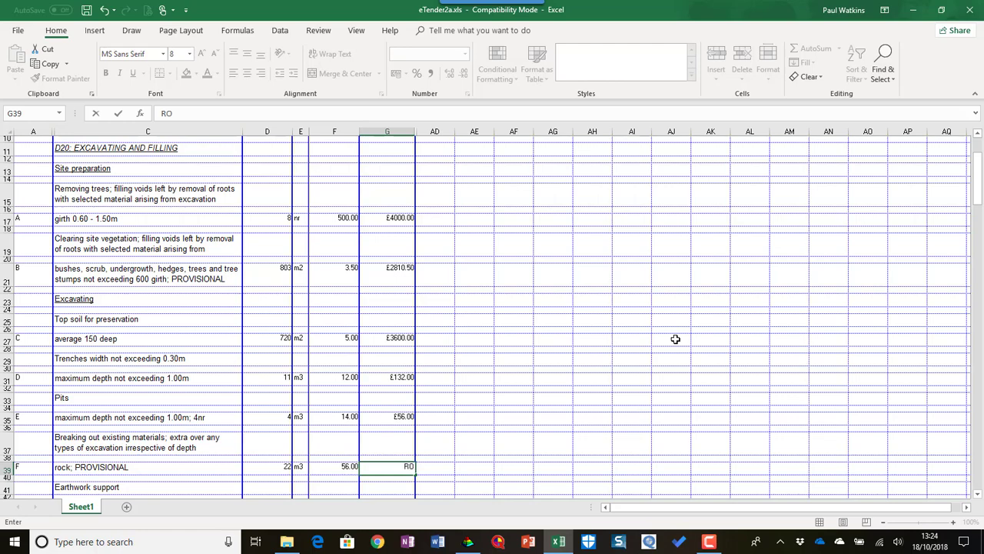
{"action": "type", "text": "O"}
{"action": "key", "text": "Return"}
Enter a lump sum of 100 as the estimate for item G, earthwork support, in G43
{"action": "key", "text": "Down"}
{"action": "key", "text": "Down"}
{"action": "key", "text": "Down"}
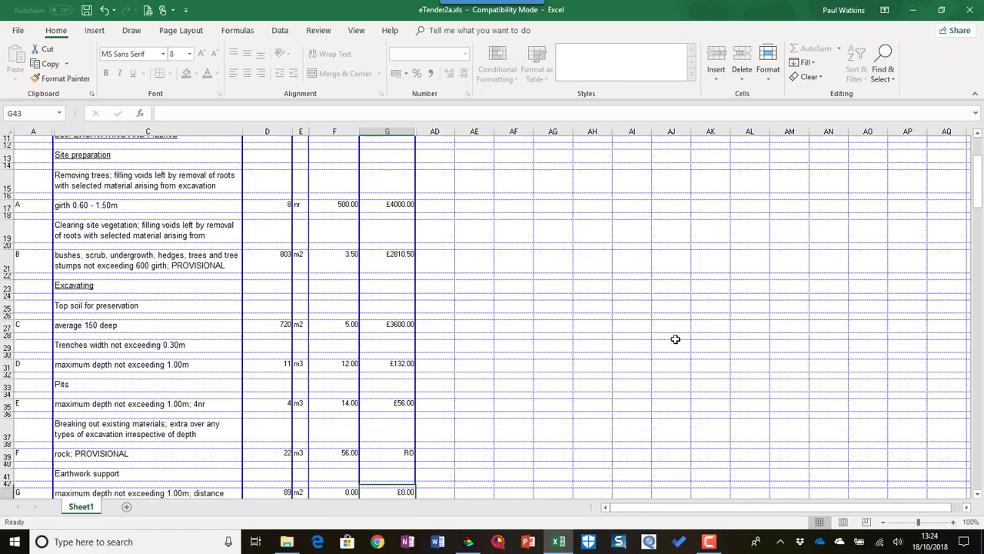
{"action": "key", "text": "Left"}
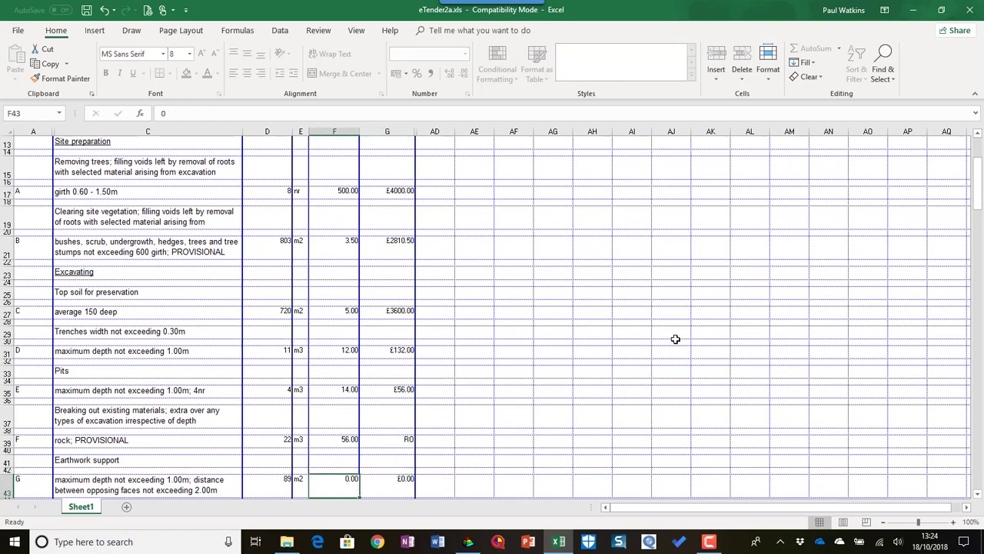
{"action": "key", "text": "Right"}
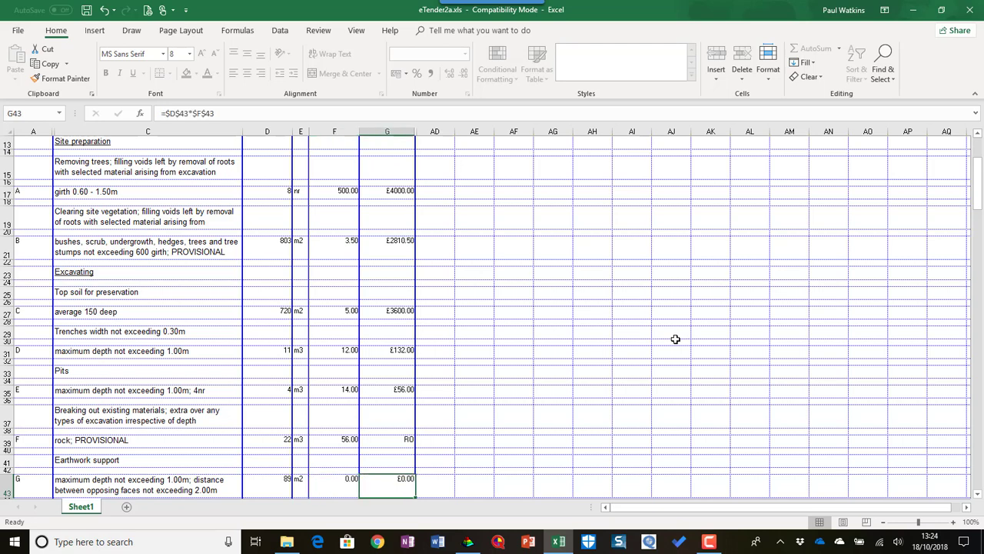
{"action": "key", "text": "F2"}
{"action": "type", "text": "1"}
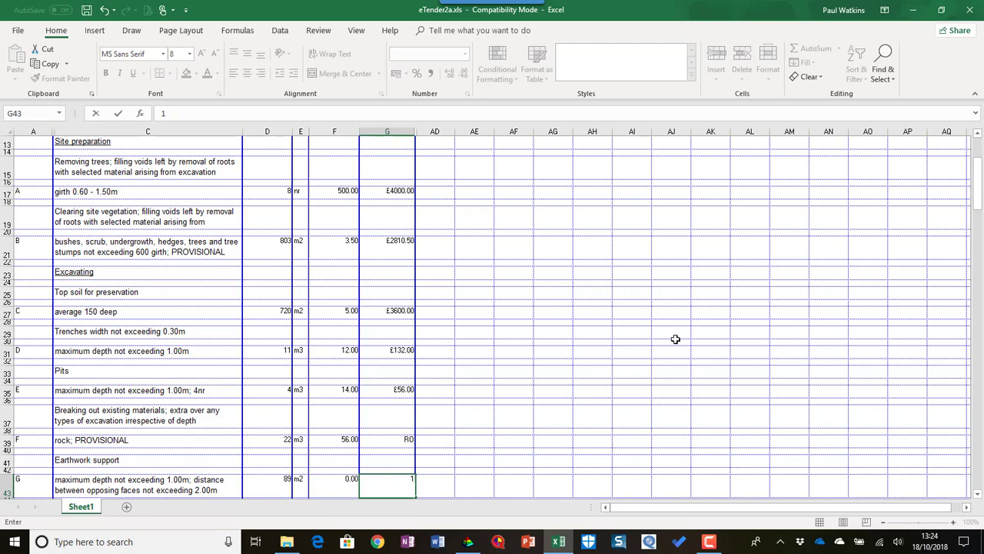
{"action": "type", "text": "00"}
{"action": "key", "text": "Return"}
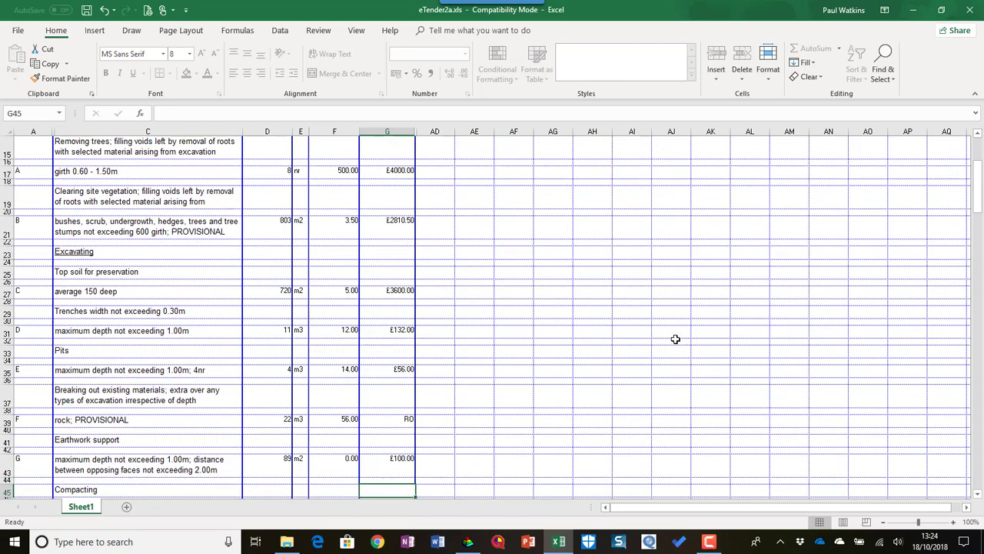
Mark the compacting items in the estimate column: Incl. for item H in G47 and Excl. for item J in G49
{"action": "key", "text": "Down"}
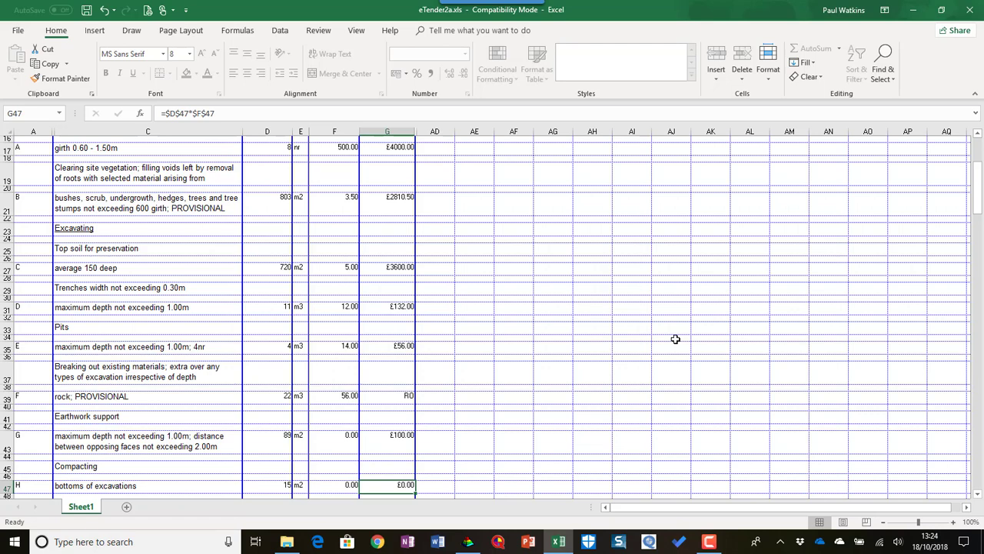
{"action": "type", "text": "1"}
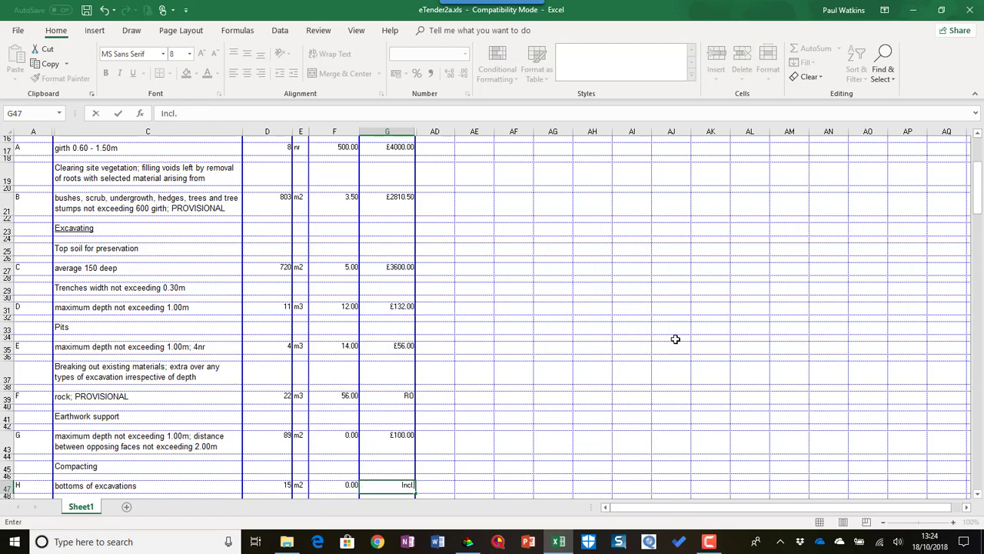
{"action": "key", "text": "Return"}
{"action": "key", "text": "Return"}
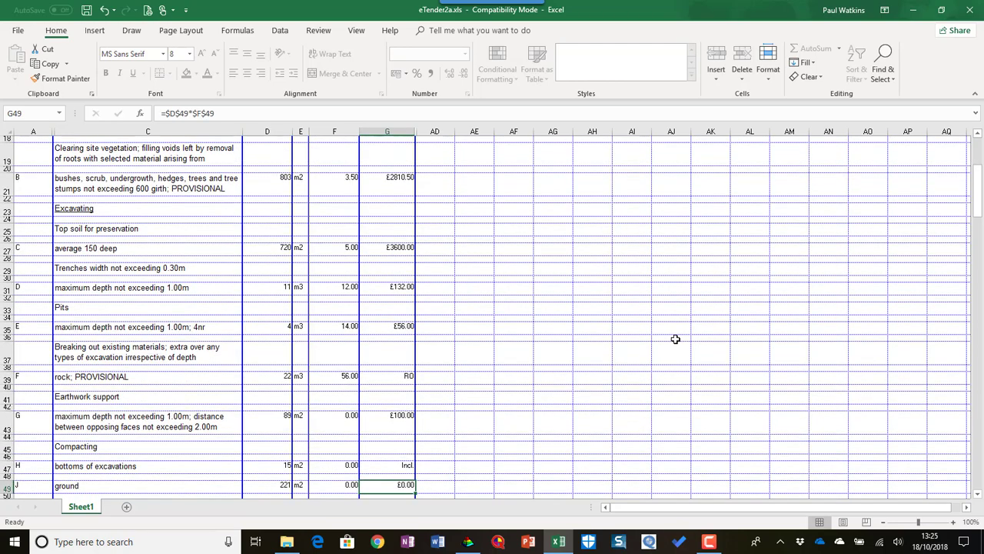
{"action": "type", "text": "Excl"}
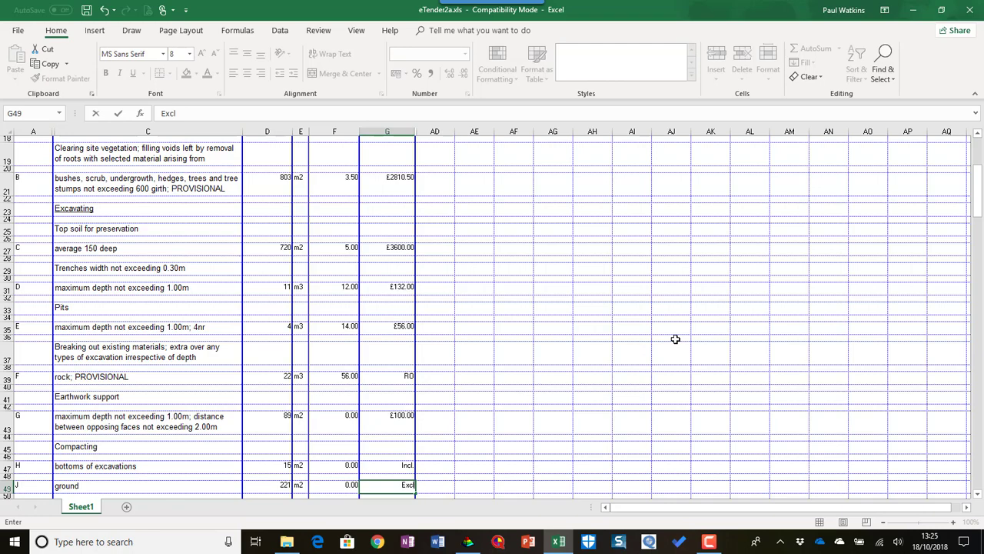
{"action": "key", "text": "Return"}
Enter a rate of 16 for item K, off site disposal, in F53
{"action": "key", "text": "Return"}
{"action": "key", "text": "Return"}
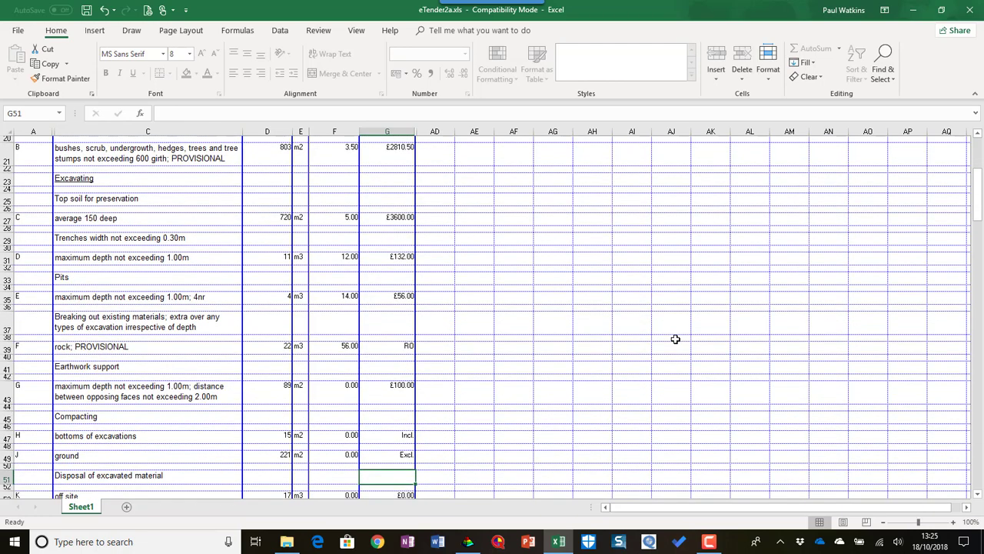
{"action": "key", "text": "Return"}
{"action": "key", "text": "Left"}
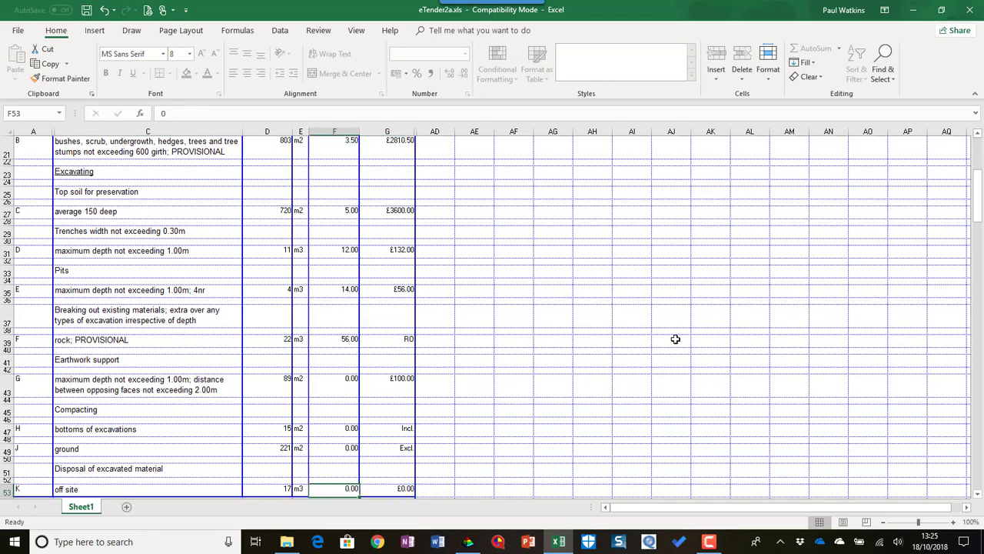
{"action": "type", "text": "16"}
{"action": "key", "text": "Return"}
Enter a rate of 25 for item A under Excavating; by hand, To reduce levels, in F60
{"action": "key", "text": "Return"}
{"action": "key", "text": "Return"}
{"action": "key", "text": "Return"}
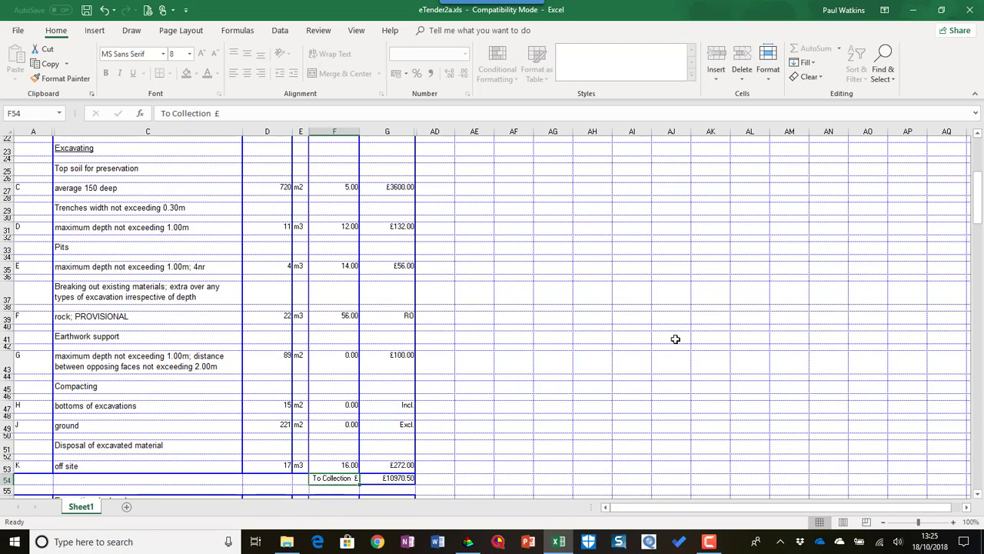
{"action": "key", "text": "Return"}
{"action": "key", "text": "Return"}
{"action": "key", "text": "Return"}
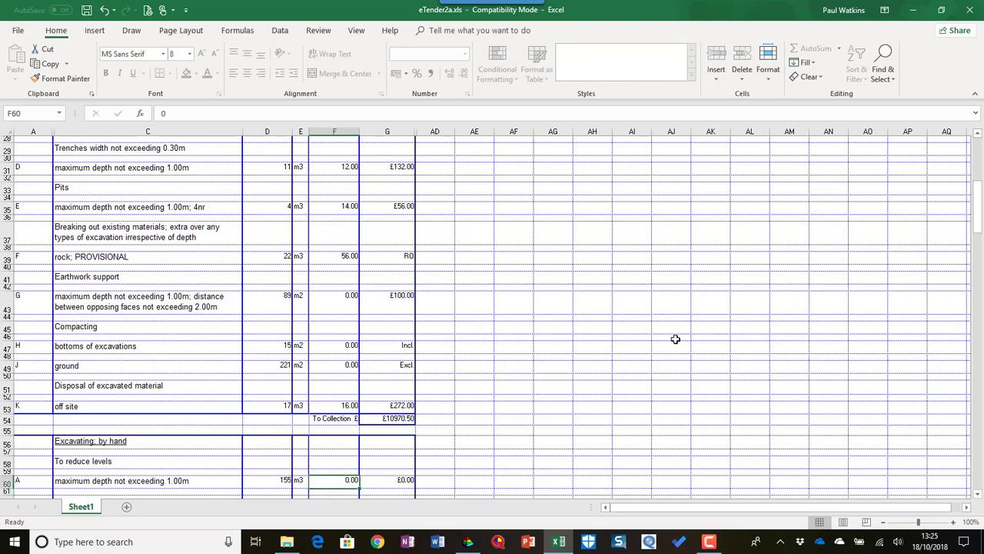
{"action": "type", "text": "25"}
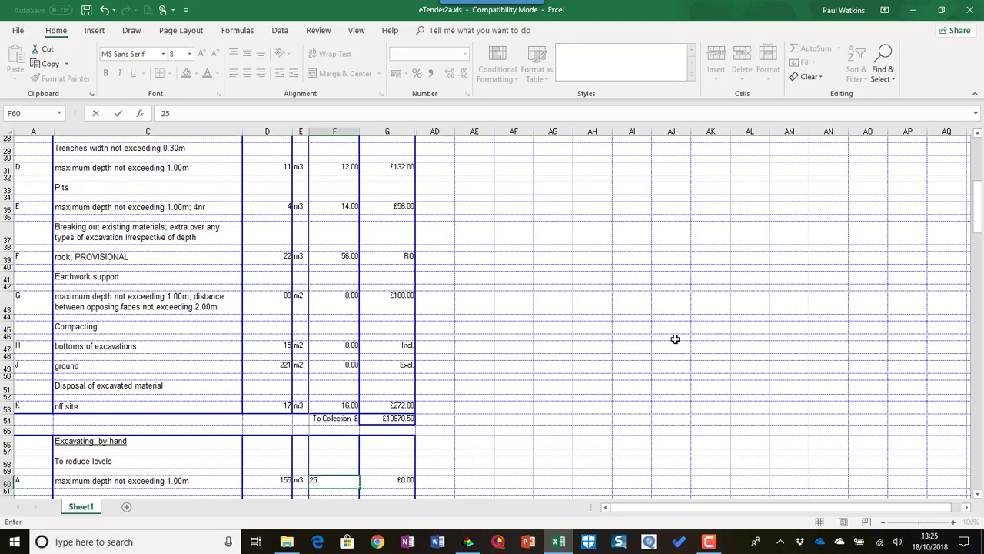
{"action": "key", "text": "Return"}
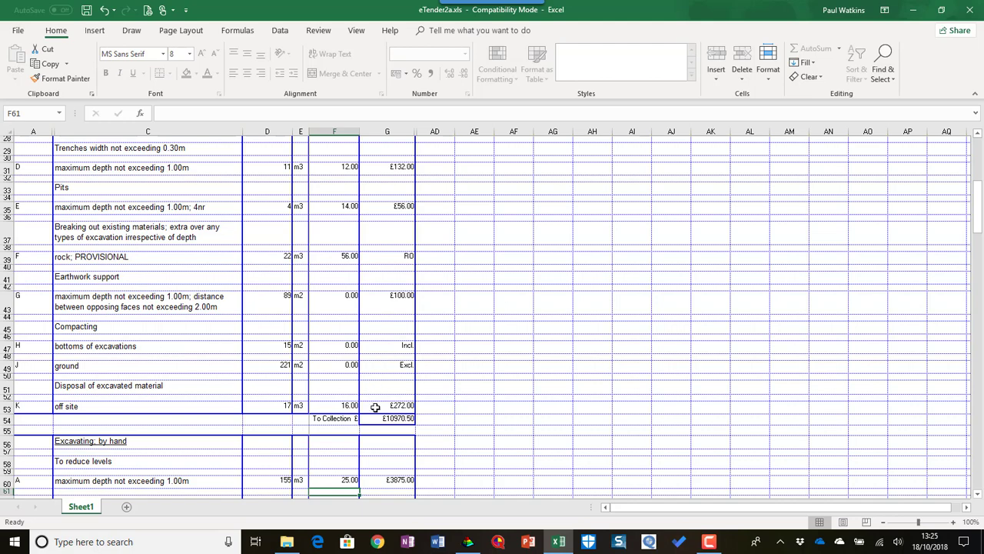
Review the page collections, the groundwork summary and the bill total further down the sheet, and return to the start of the bill
{"action": "scroll", "coordinate": [397, 418], "scroll_direction": "down", "scroll_amount": 9}
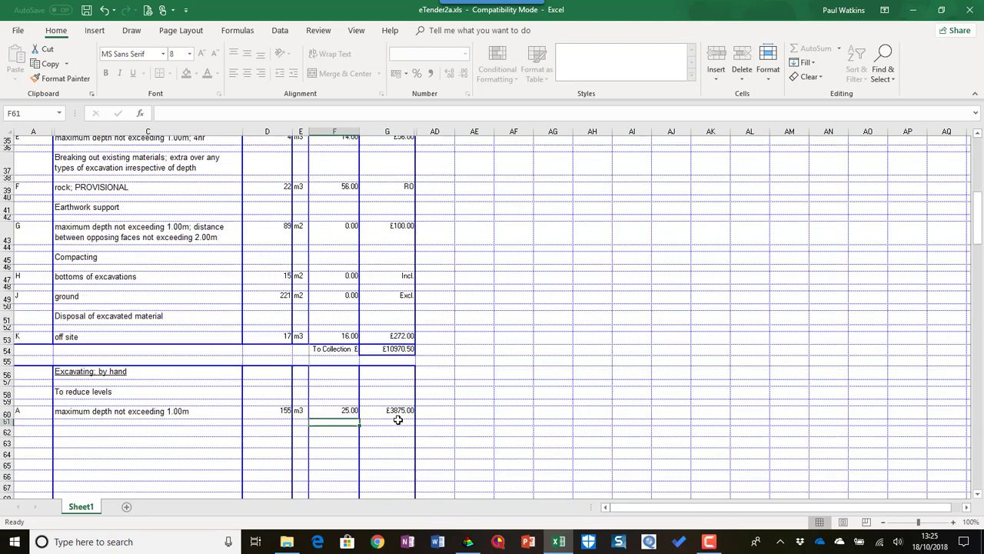
{"action": "scroll", "coordinate": [368, 370], "scroll_direction": "down", "scroll_amount": 12}
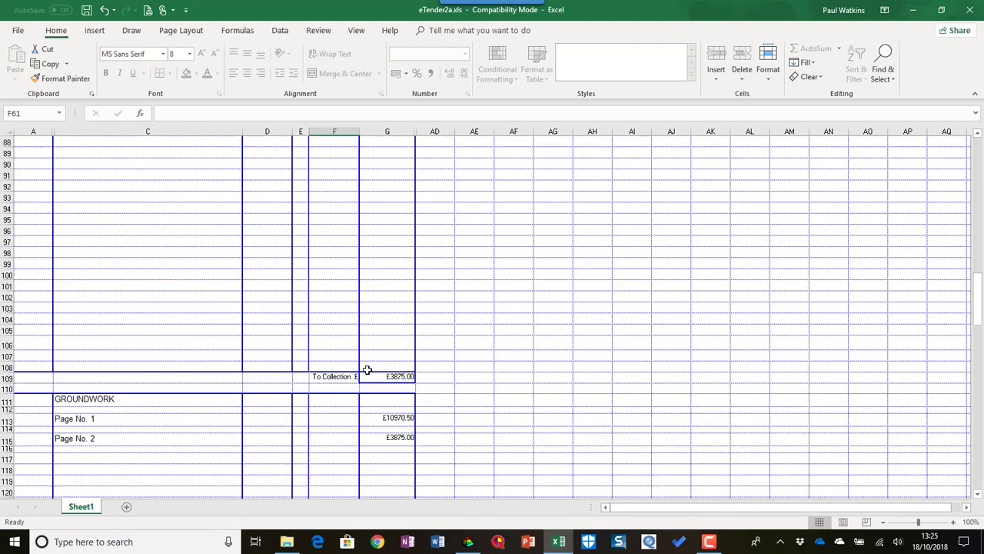
{"action": "scroll", "coordinate": [383, 403], "scroll_direction": "down", "scroll_amount": 14}
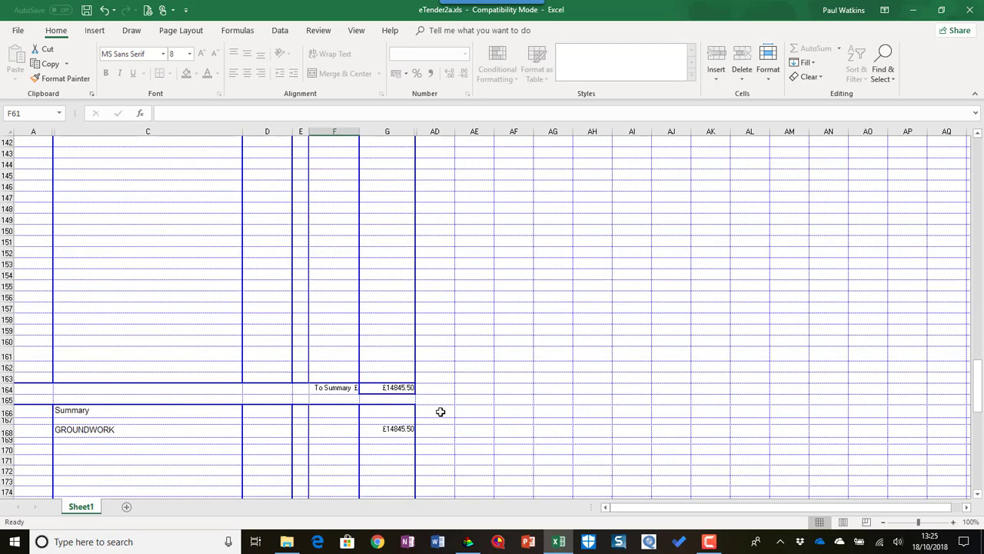
{"action": "scroll", "coordinate": [415, 408], "scroll_direction": "down", "scroll_amount": 14}
{"action": "scroll", "coordinate": [411, 412], "scroll_direction": "down", "scroll_amount": 5}
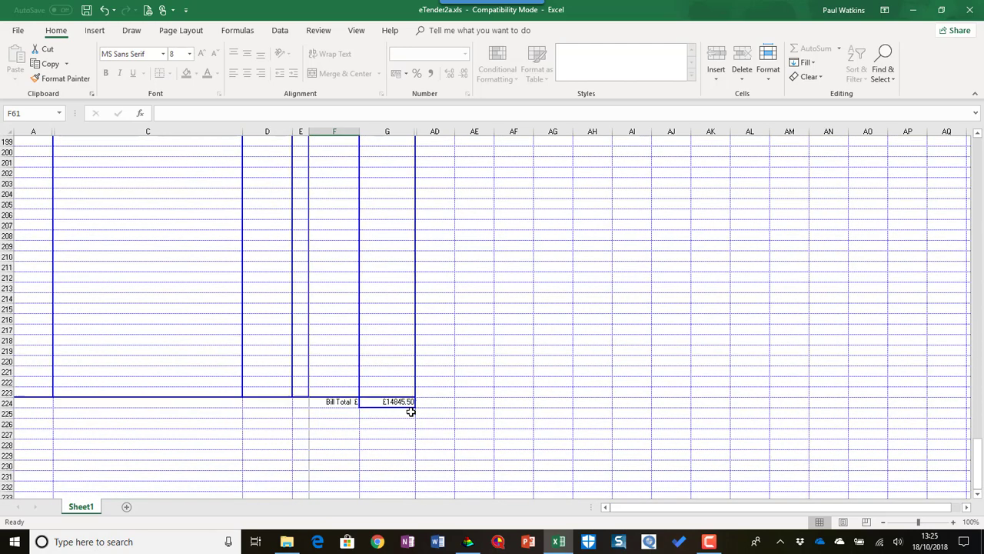
{"action": "scroll", "coordinate": [411, 413], "scroll_direction": "up", "scroll_amount": 20}
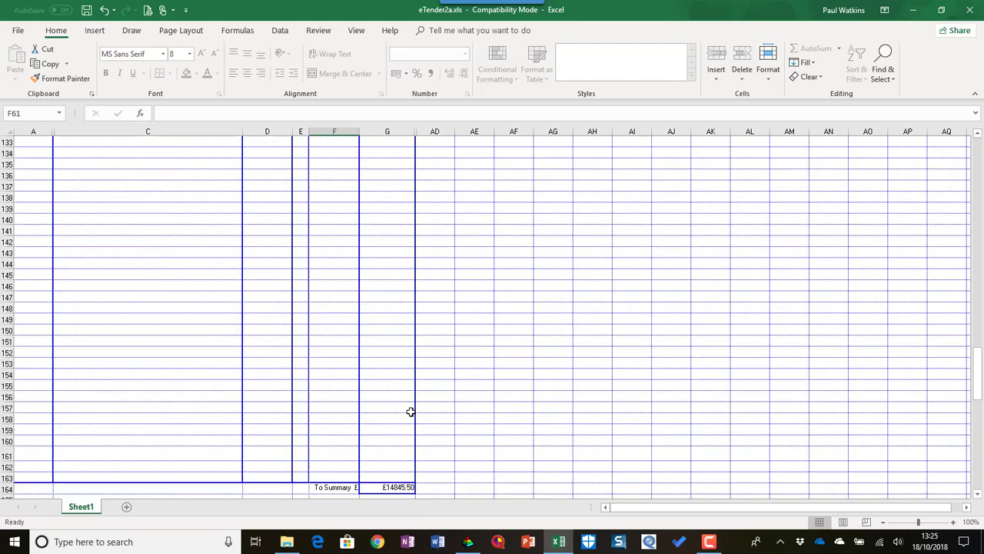
{"action": "scroll", "coordinate": [389, 407], "scroll_direction": "up", "scroll_amount": 20}
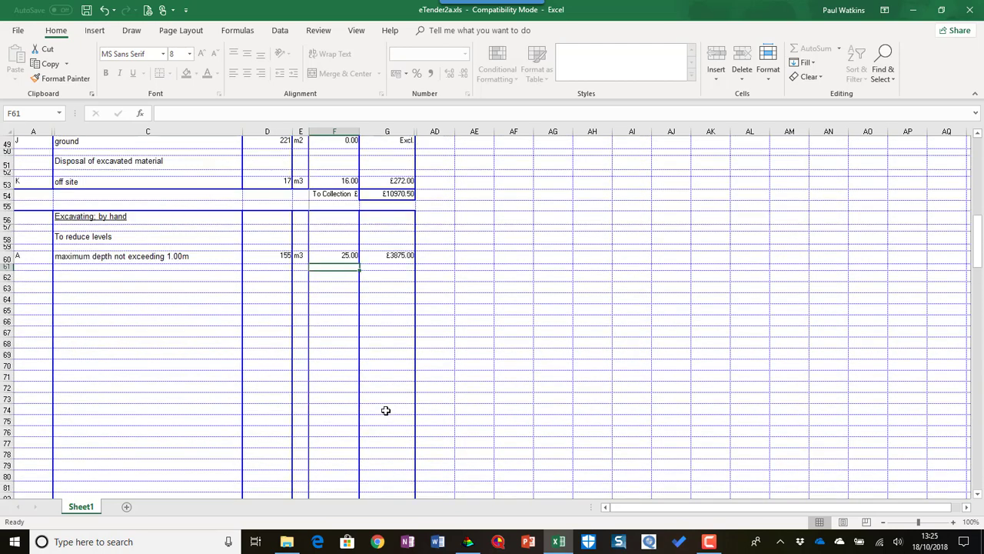
{"action": "scroll", "coordinate": [385, 409], "scroll_direction": "up", "scroll_amount": 6}
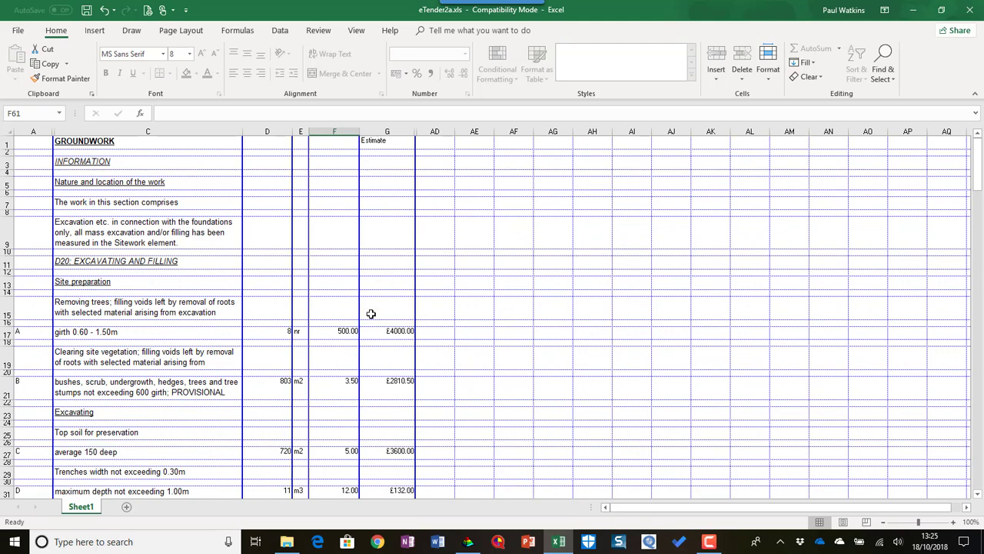
Save the priced workbook as eTender2aTendererC in Excel 97-2003 format in the eTendering with Excel folder
{"action": "left_click", "coordinate": [18, 31]}
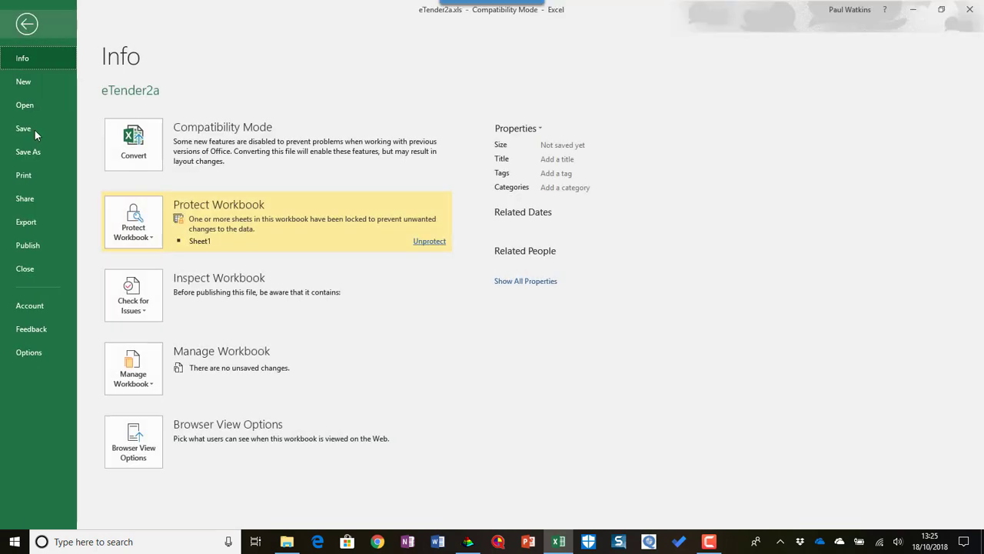
{"action": "left_click", "coordinate": [35, 152]}
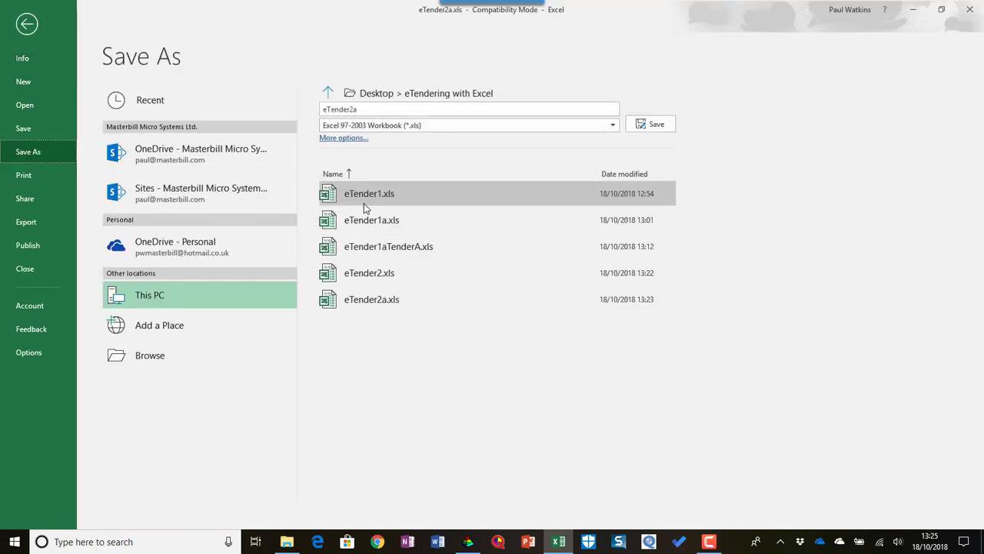
{"action": "left_click", "coordinate": [391, 112]}
{"action": "left_click", "coordinate": [391, 113]}
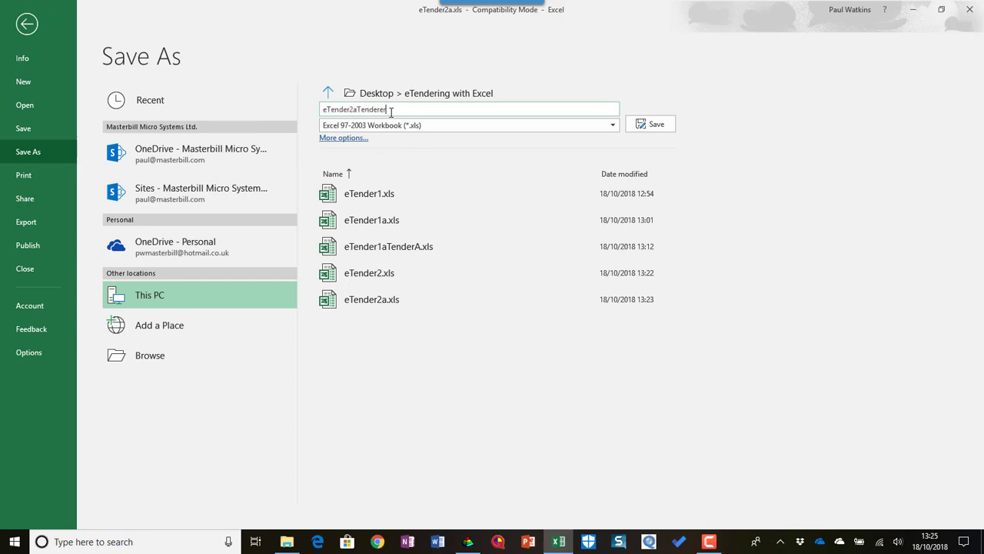
{"action": "left_click", "coordinate": [654, 126]}
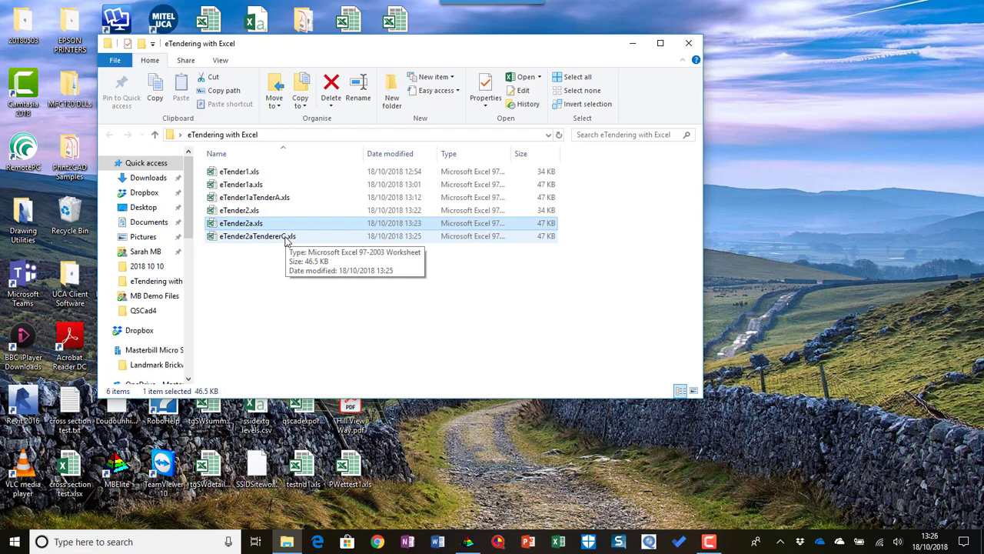
Unprotect the sheet in eTender2aTendererC.xls with the sheet password, and close the workbook without saving the changes
{"action": "double_click", "coordinate": [286, 237]}
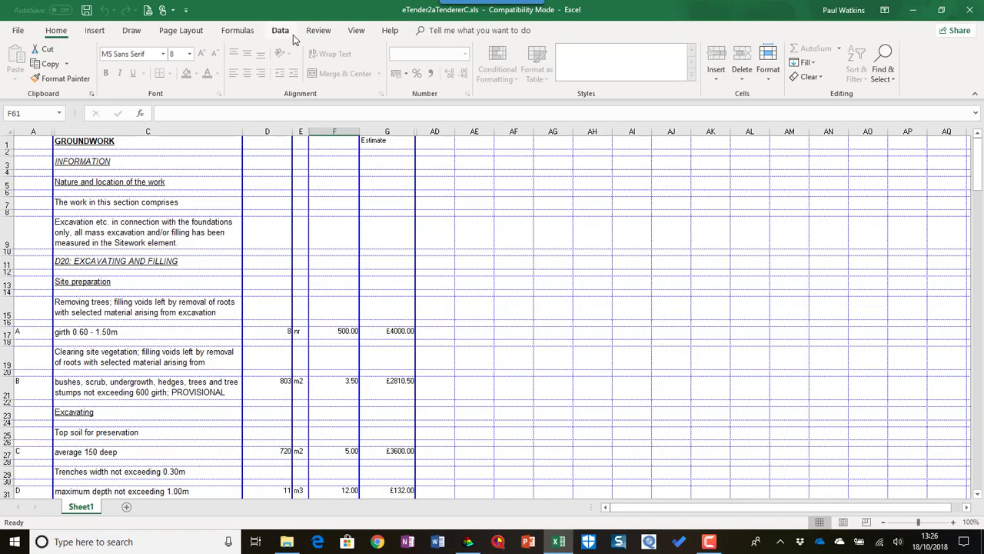
{"action": "left_click", "coordinate": [318, 31]}
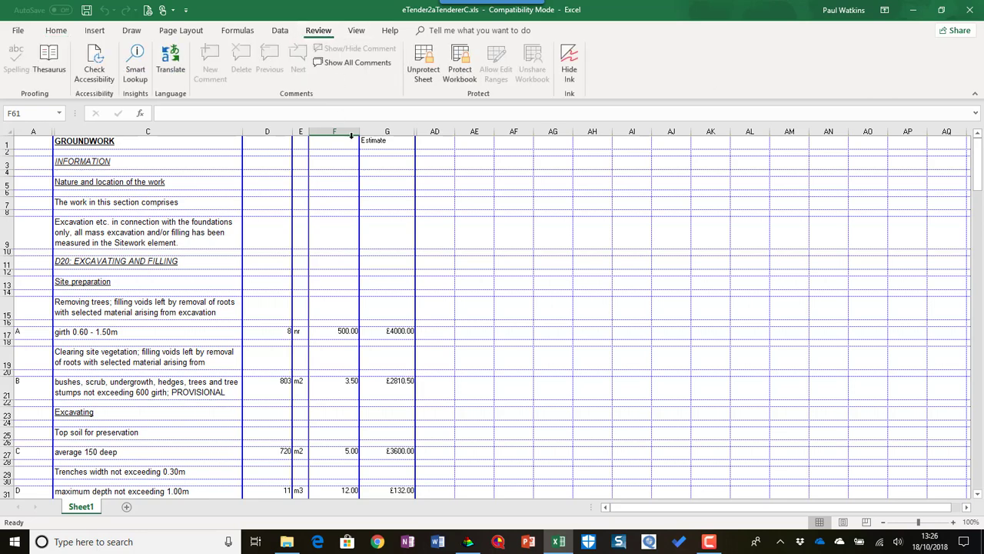
{"action": "left_click", "coordinate": [428, 73]}
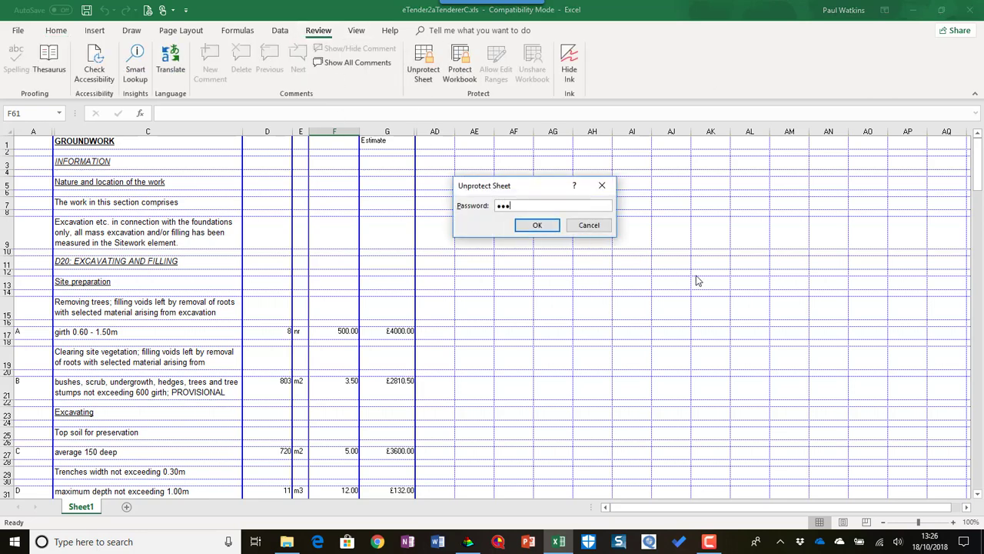
{"action": "key", "text": "Return"}
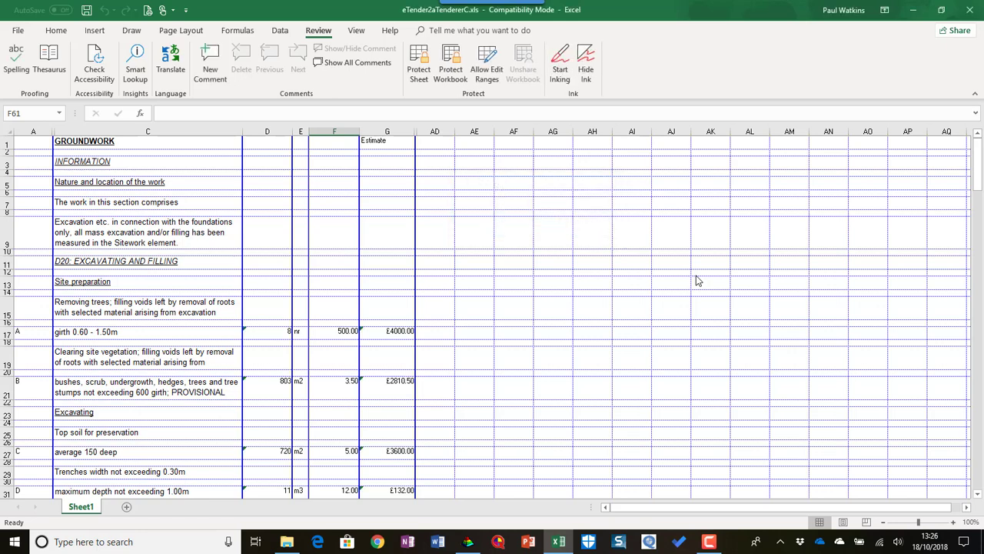
{"action": "left_click", "coordinate": [973, 13]}
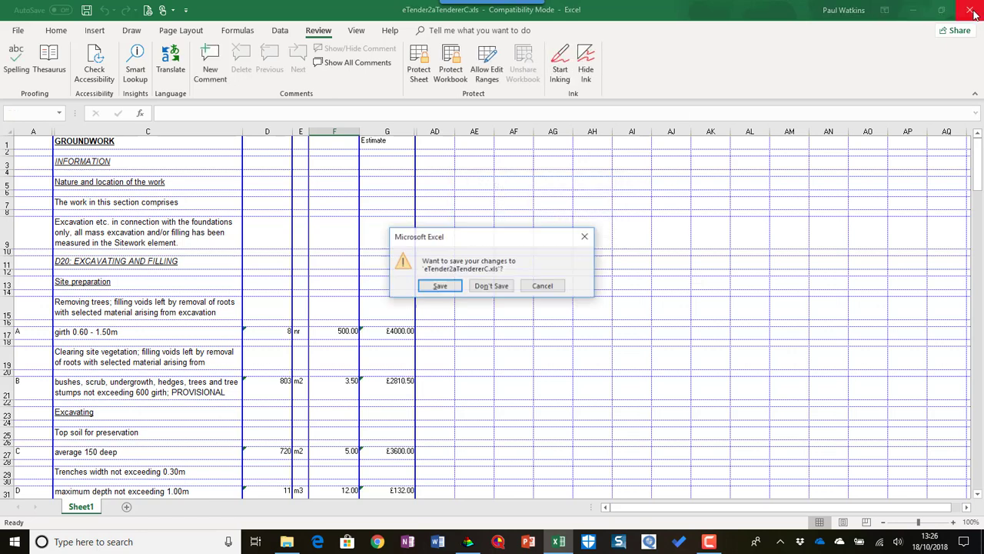
{"action": "left_click", "coordinate": [496, 291]}
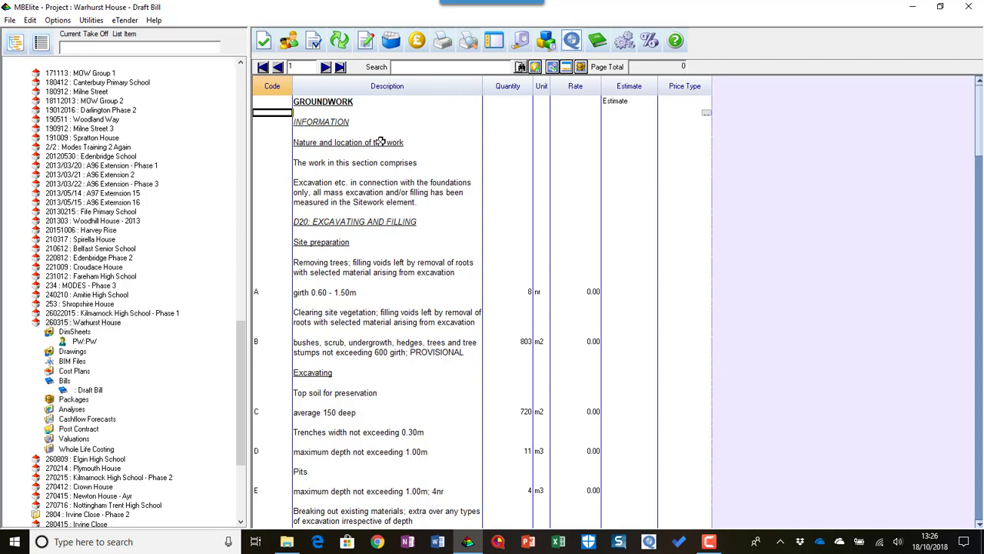
In MBElite, import the rates from eTender2aTendererC.xls into the Tenderer C tender without overwriting existing rates
{"action": "left_click", "coordinate": [126, 21]}
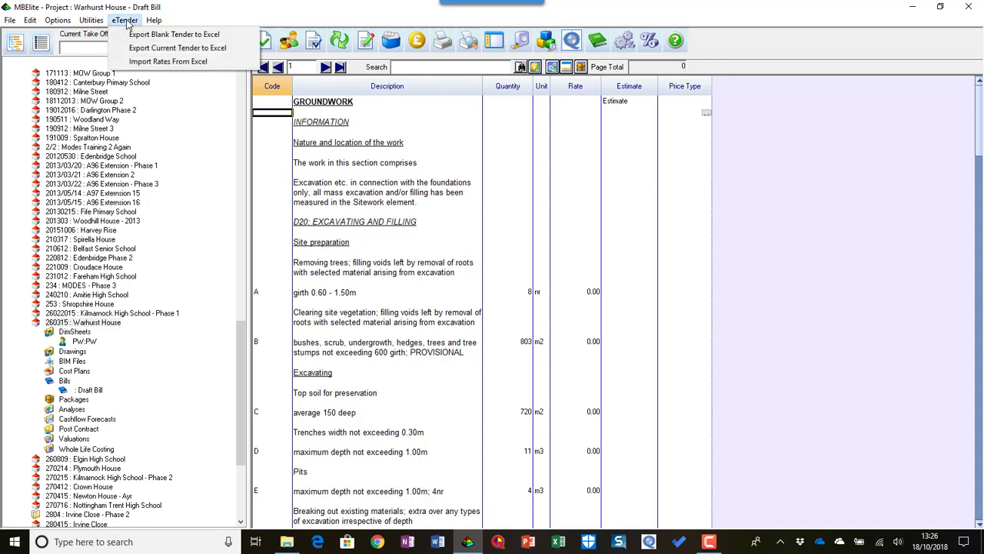
{"action": "left_click", "coordinate": [196, 62]}
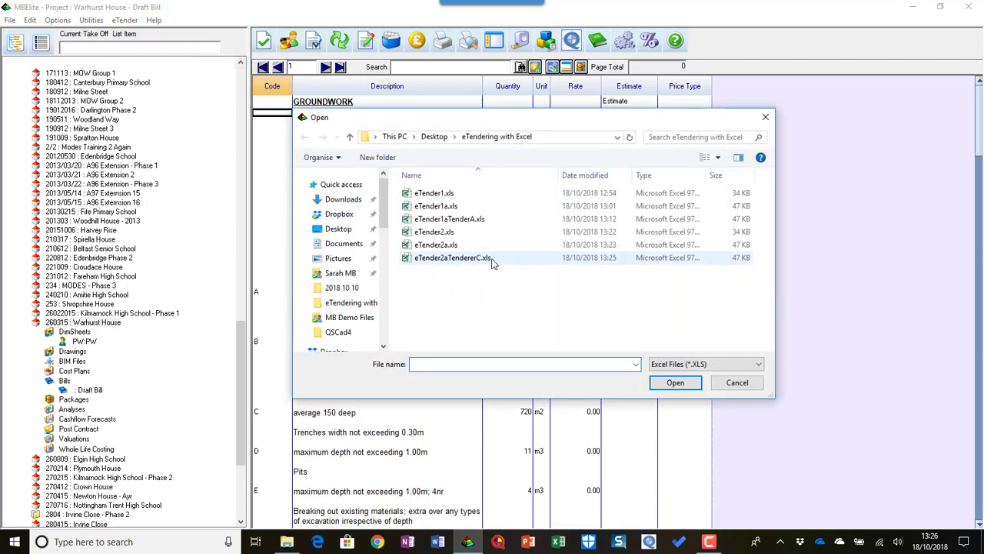
{"action": "double_click", "coordinate": [492, 259]}
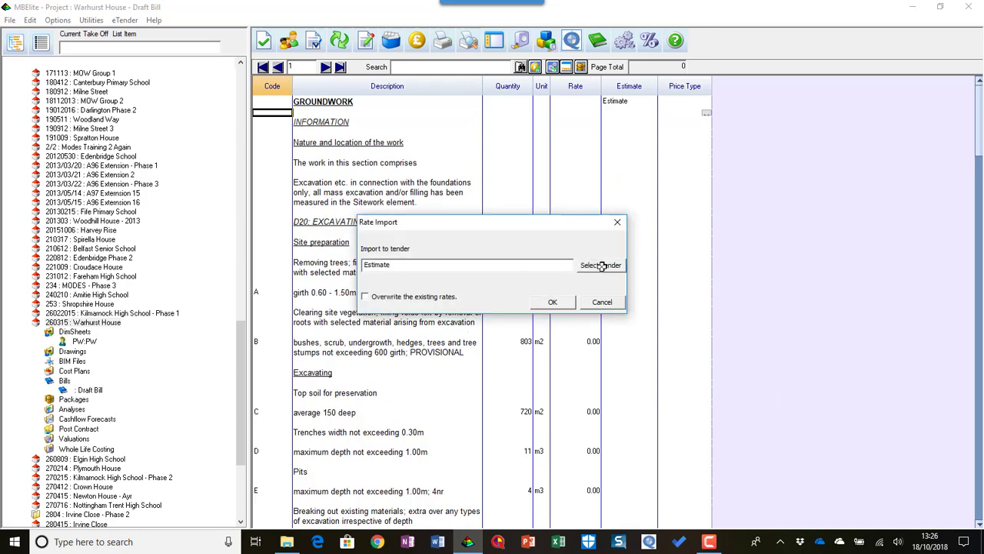
{"action": "left_click", "coordinate": [602, 265]}
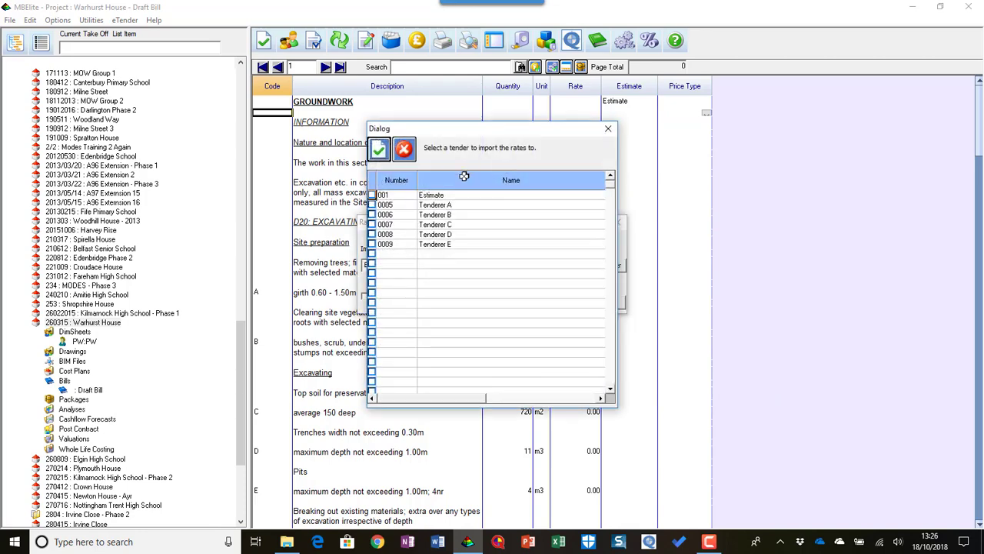
{"action": "left_click", "coordinate": [372, 224]}
{"action": "left_click", "coordinate": [379, 149]}
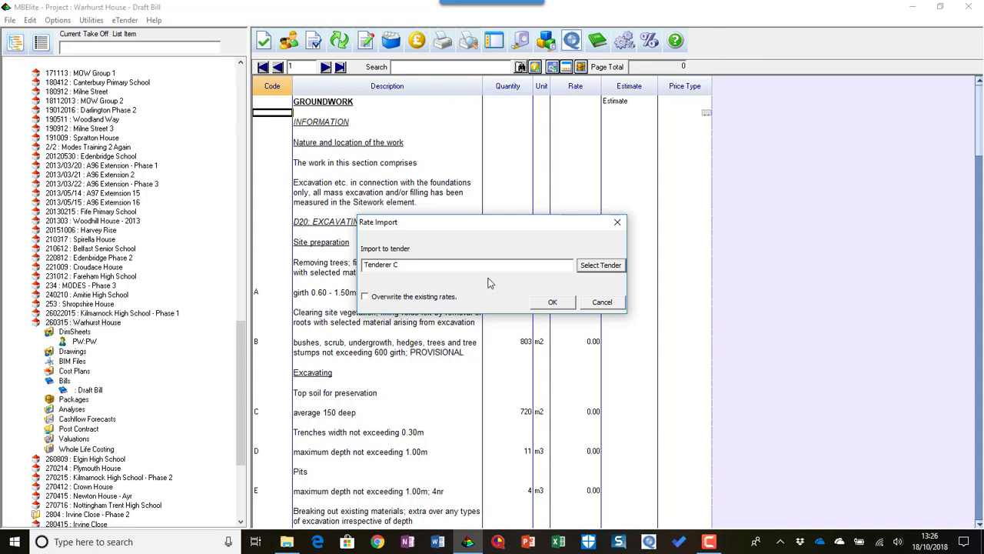
{"action": "left_click", "coordinate": [553, 302]}
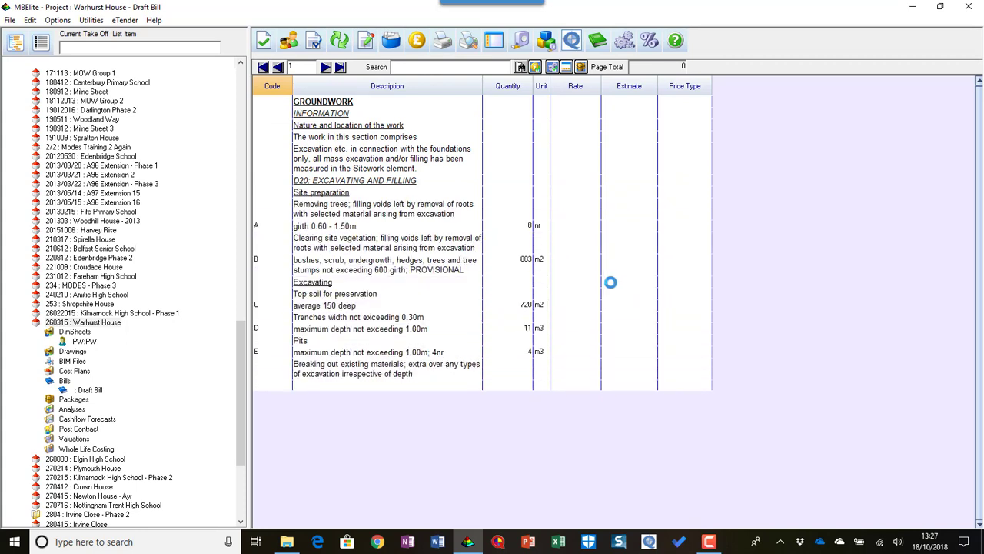
Make Tenderer C the current tender and return to the draft bill
{"action": "left_click", "coordinate": [417, 42]}
{"action": "left_click", "coordinate": [266, 140]}
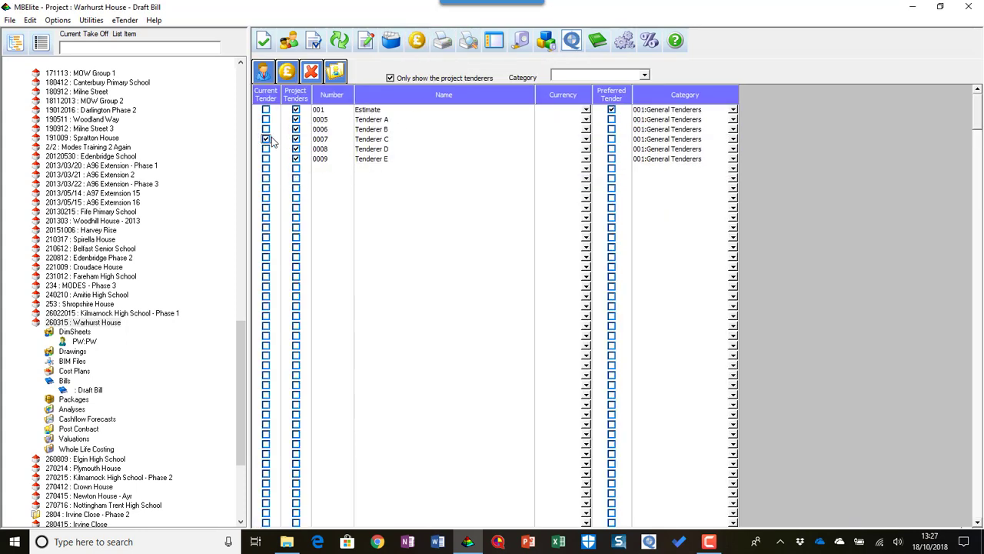
{"action": "left_click", "coordinate": [263, 42]}
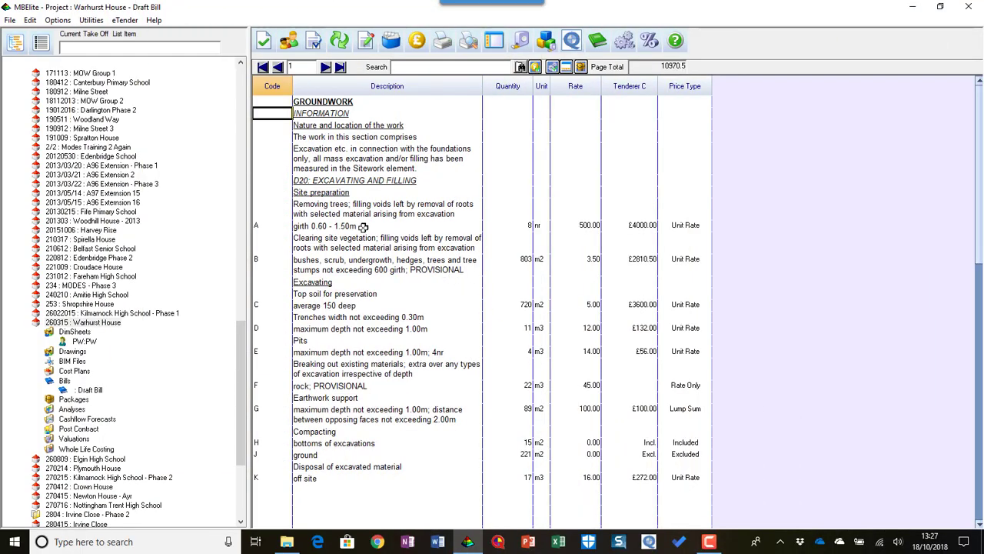
Compare the tenders' rates for item A, girth 0.60 - 1.50m, and for item B, bushes and scrub, and close the comparison
{"action": "left_click", "coordinate": [363, 228]}
{"action": "right_click", "coordinate": [363, 226]}
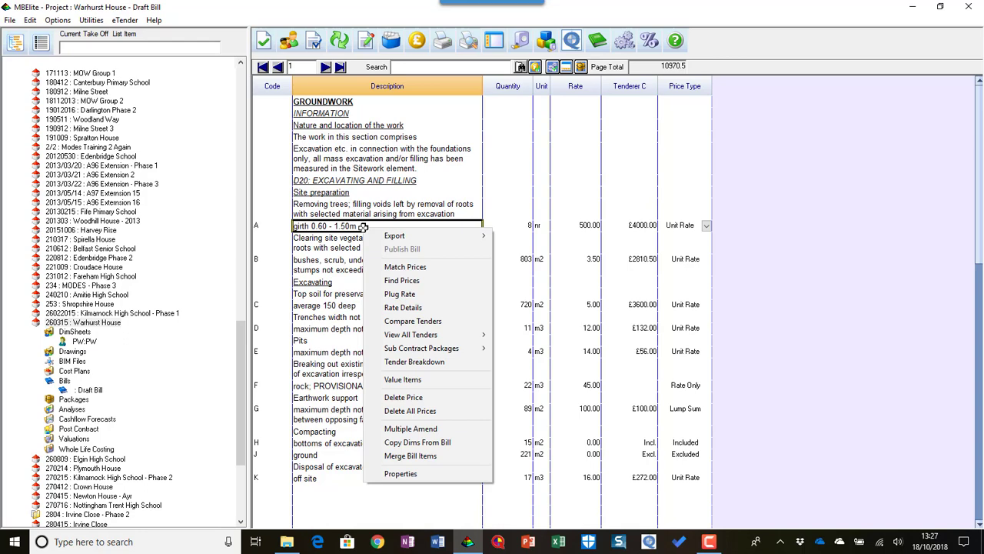
{"action": "left_click", "coordinate": [437, 322]}
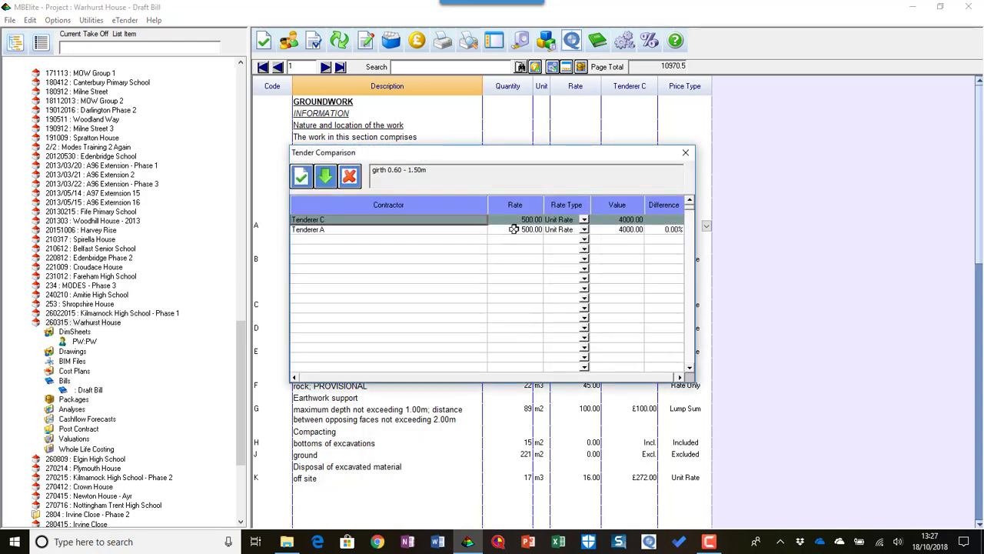
{"action": "left_click", "coordinate": [327, 176]}
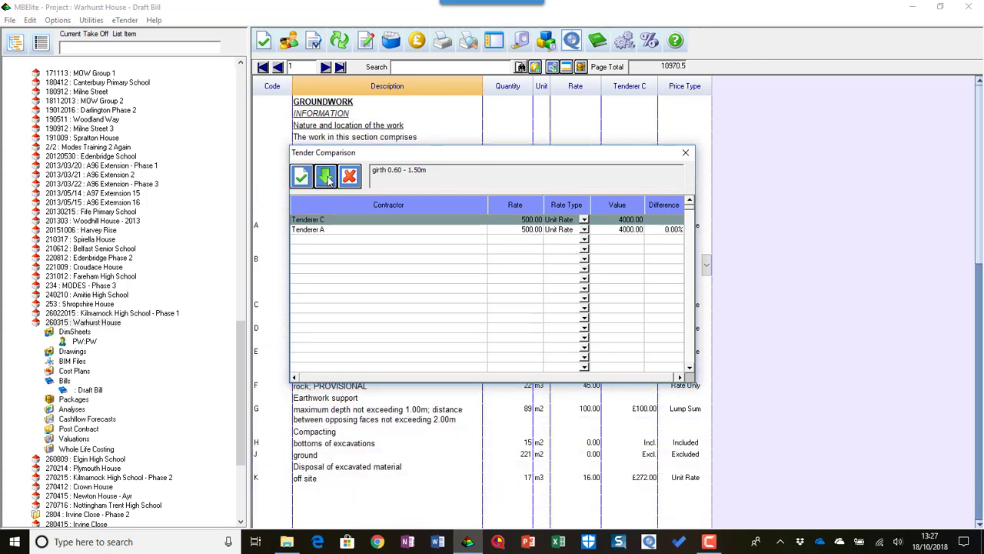
{"action": "left_click", "coordinate": [326, 176]}
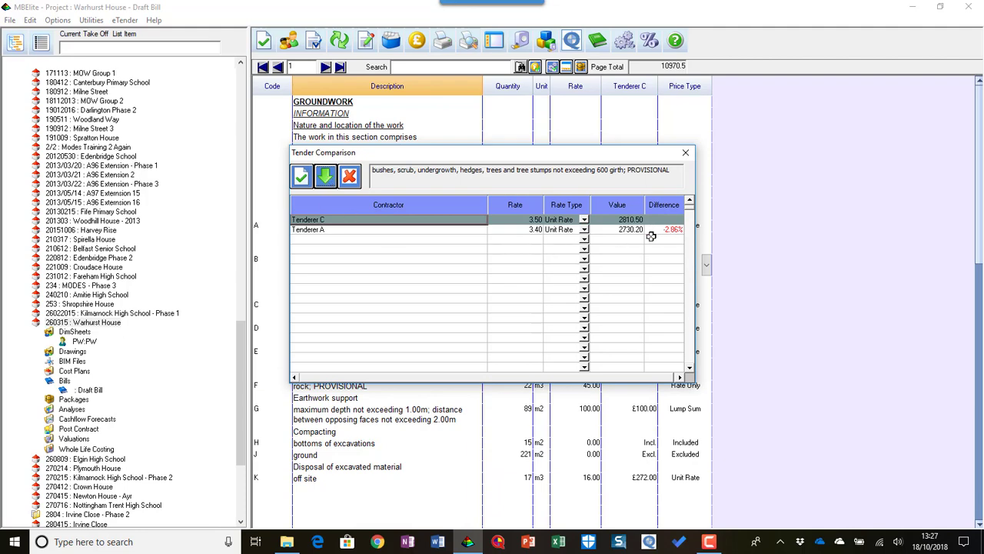
{"action": "left_click", "coordinate": [350, 176]}
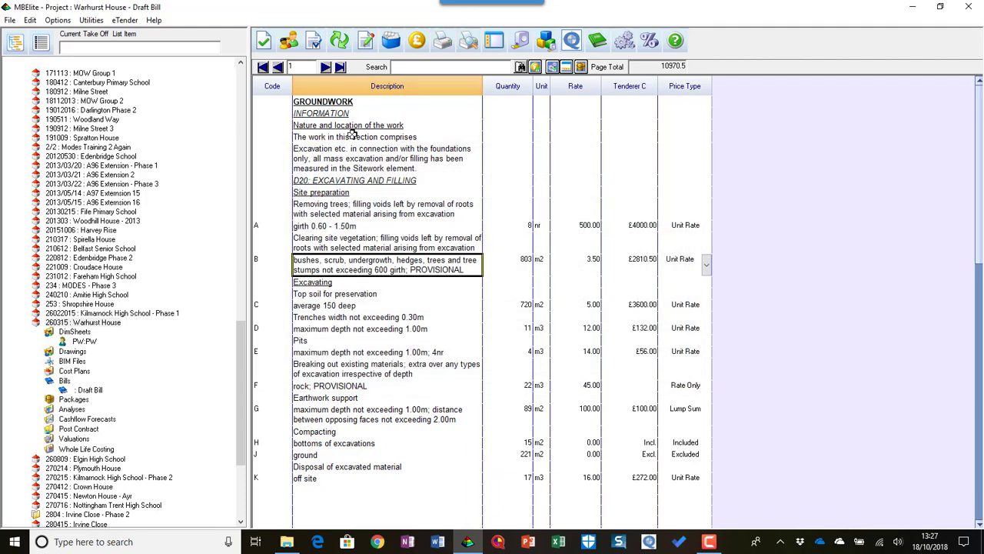
Compare the tenders' values for the whole GROUNDWORK section from its heading, and close the comparison
{"action": "left_click", "coordinate": [343, 102]}
{"action": "right_click", "coordinate": [343, 105]}
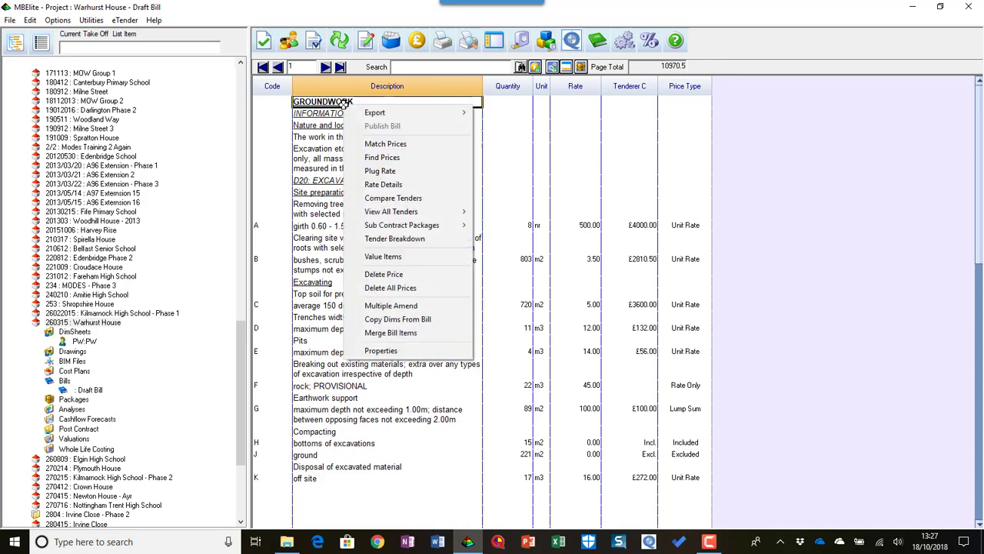
{"action": "left_click", "coordinate": [396, 198]}
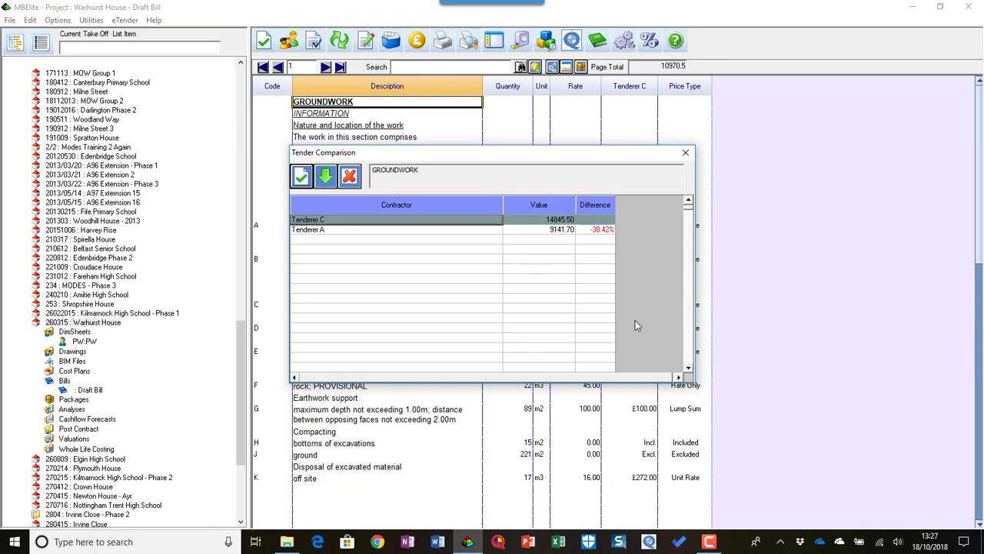
{"action": "left_click", "coordinate": [301, 177]}
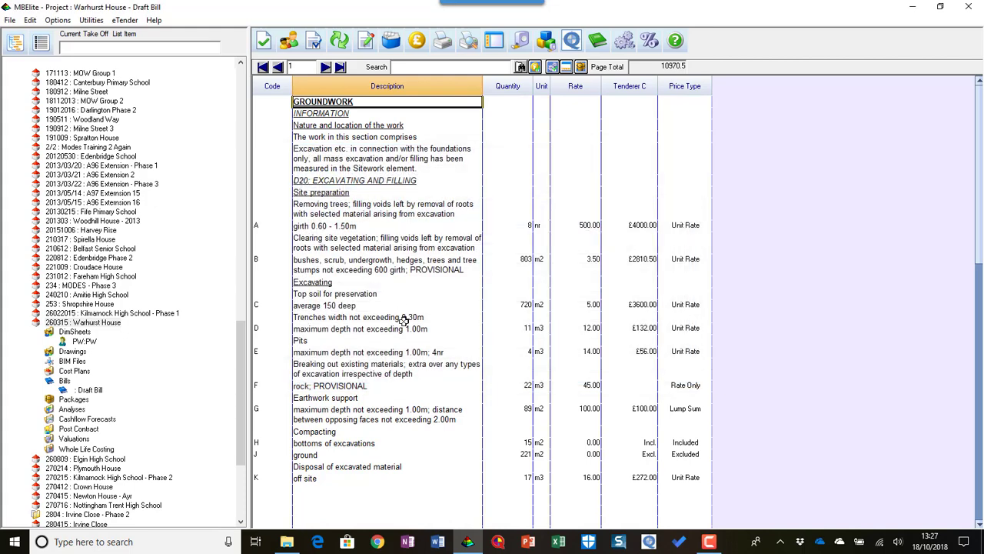